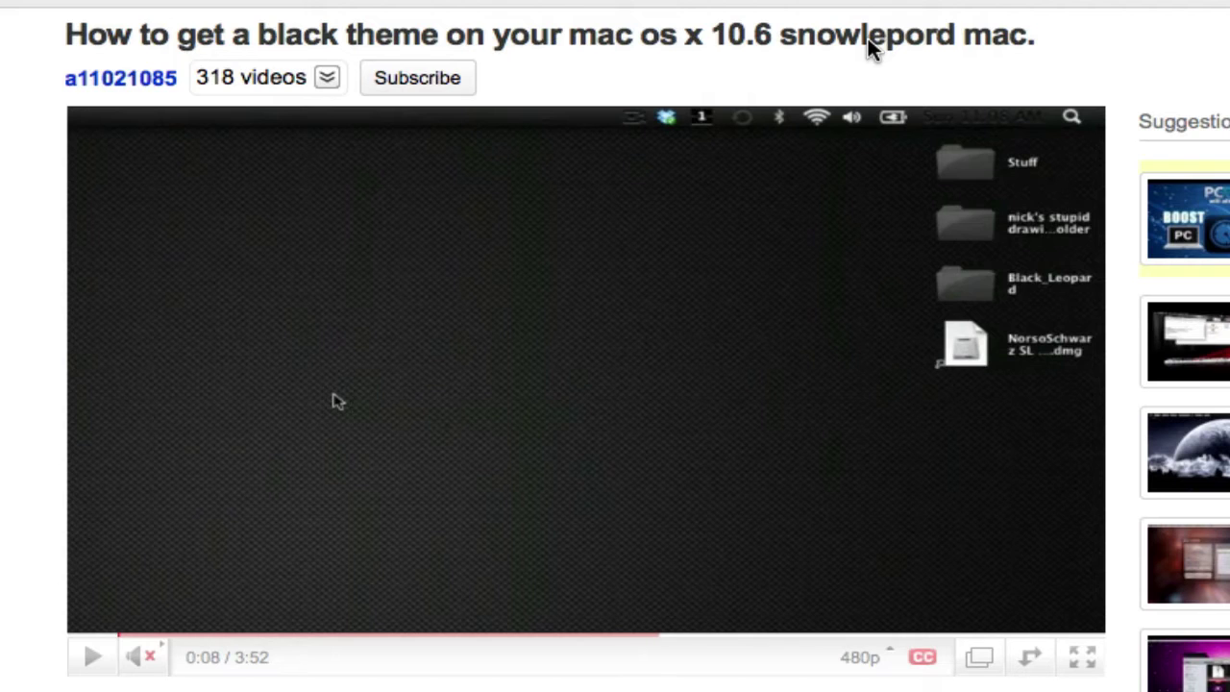
Start the Nocturne 2.0.0 download from the 'Softpedia Secure Download (US) - Mac OS X 10.5' link
scroll(868, 37, "down", 15)
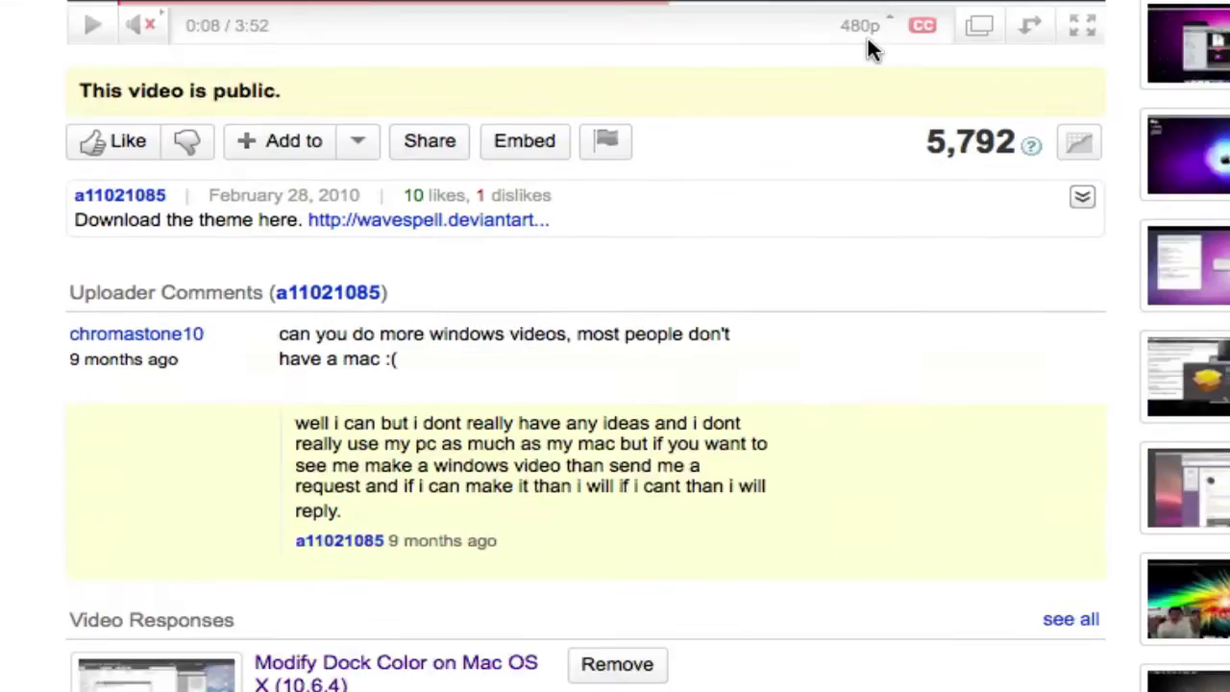
scroll(867, 43, "down", 3)
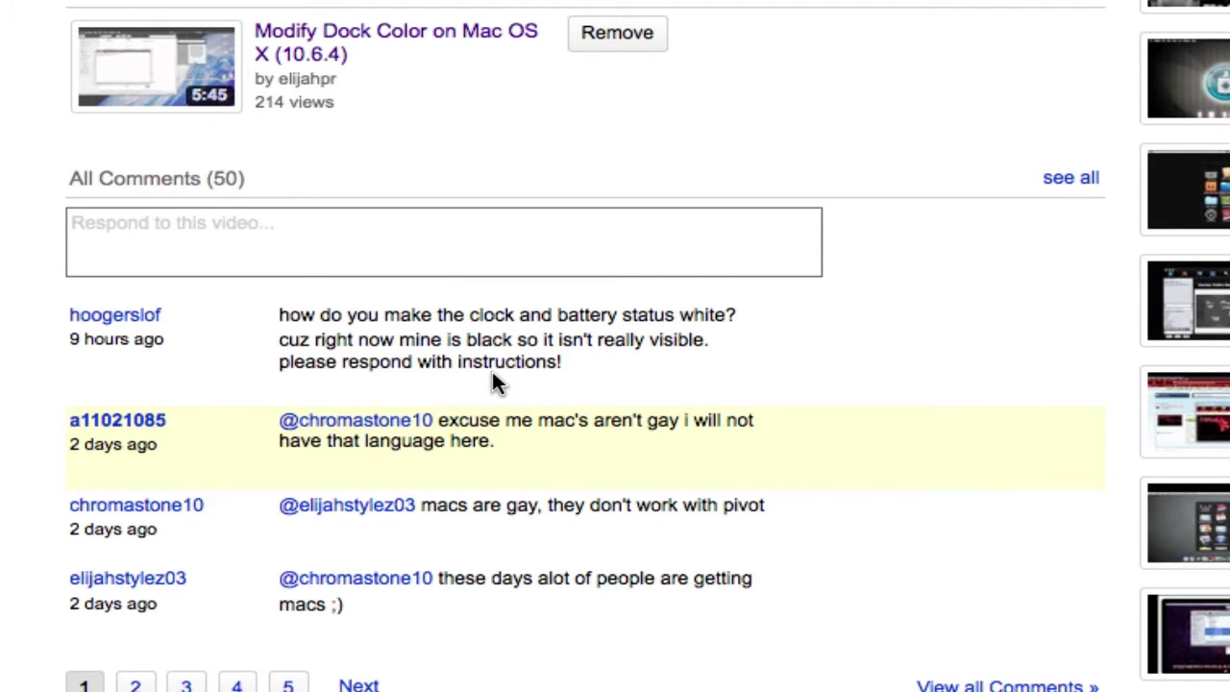
scroll(493, 380, "up", 10)
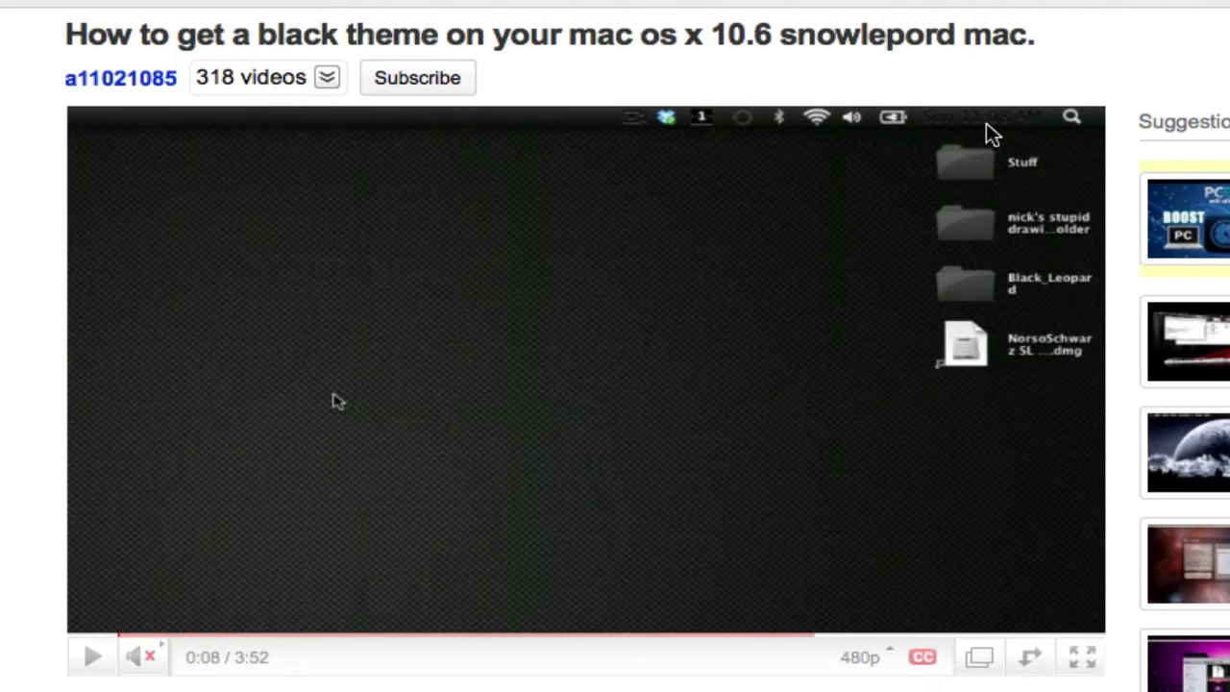
scroll(988, 133, "down", 15)
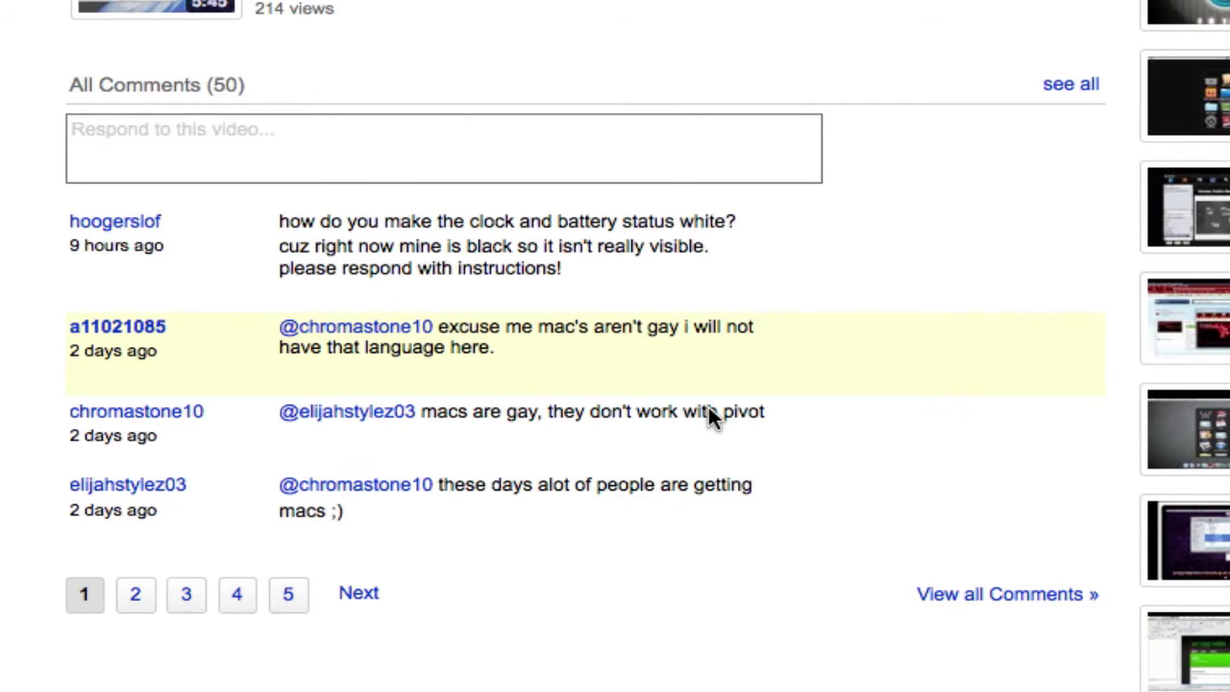
scroll(708, 406, "up", 15)
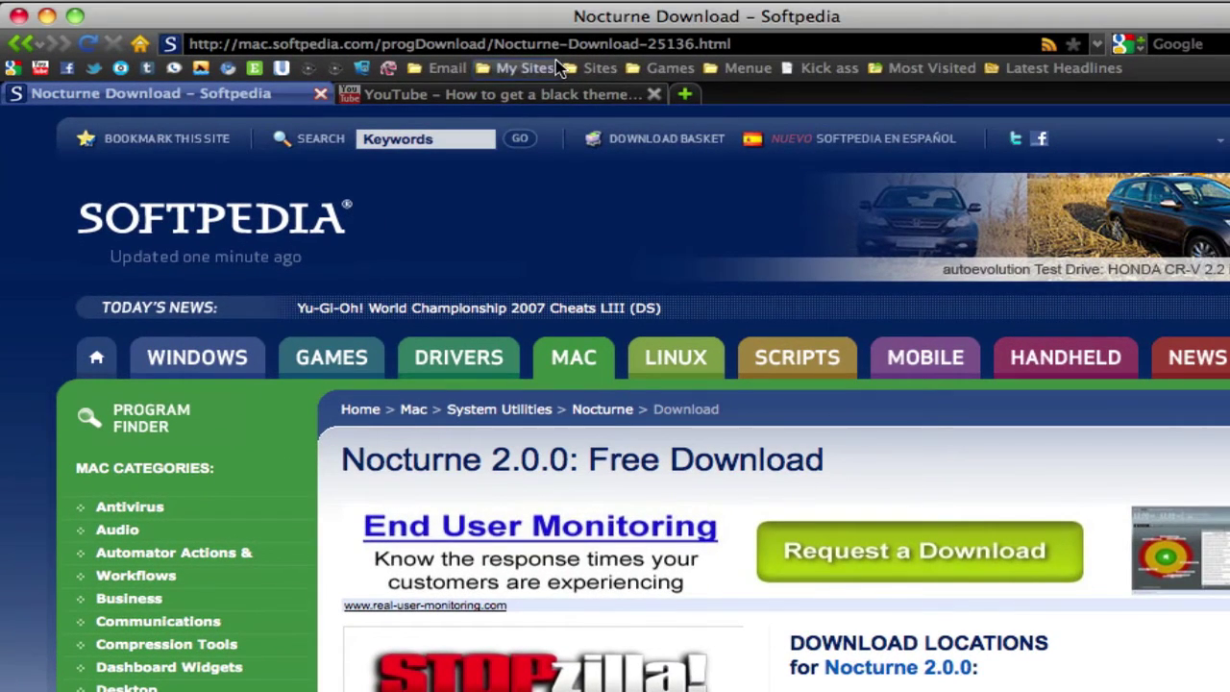
scroll(577, 201, "down", 5)
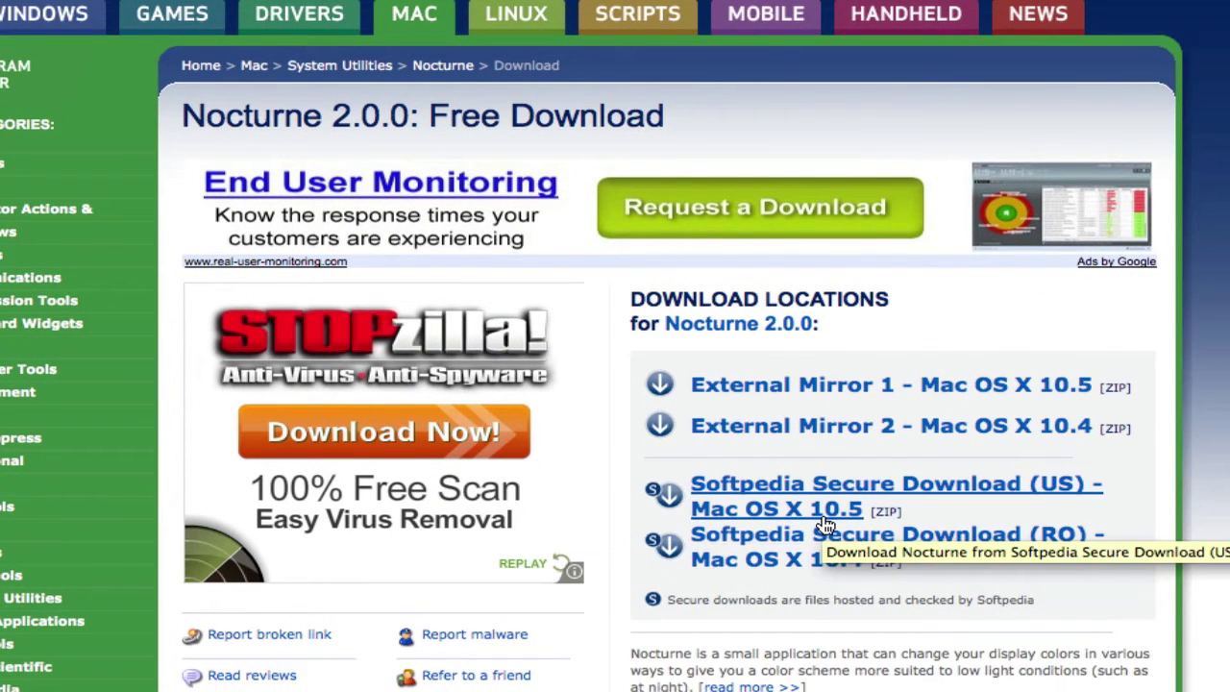
left_click(773, 514)
Go back to the Softpedia Nocturne download page
scroll(722, 505, "down", 3)
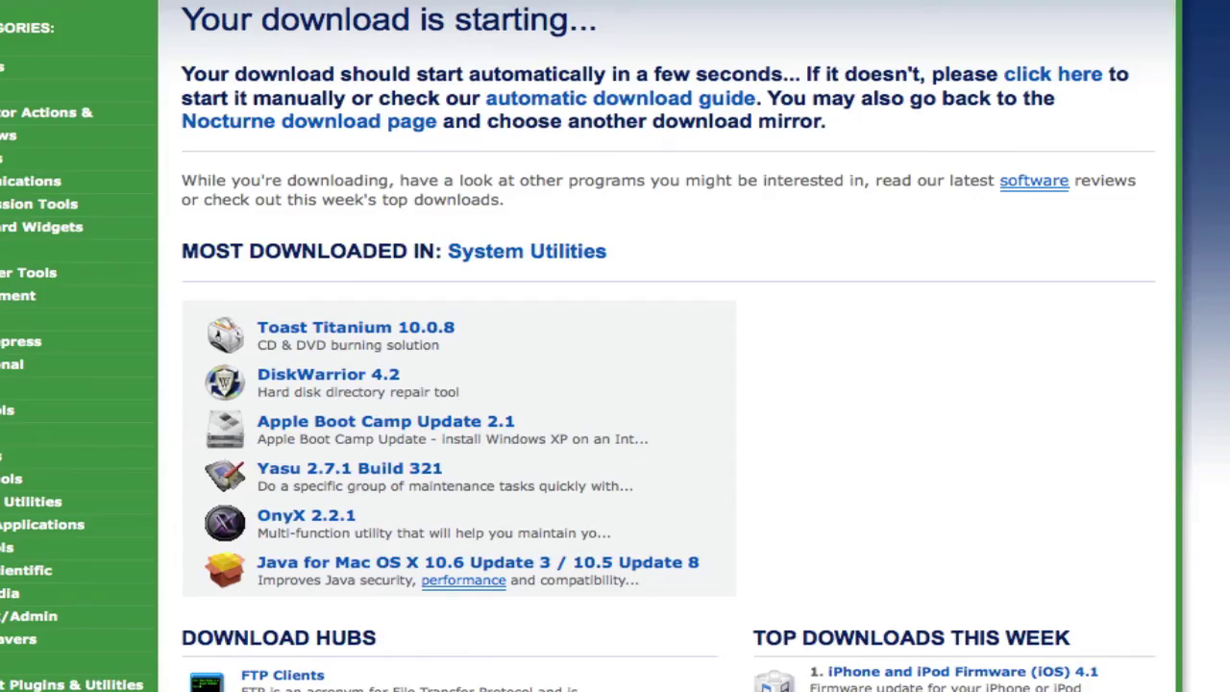
key("super+bracketleft")
scroll(404, 365, "up", 5)
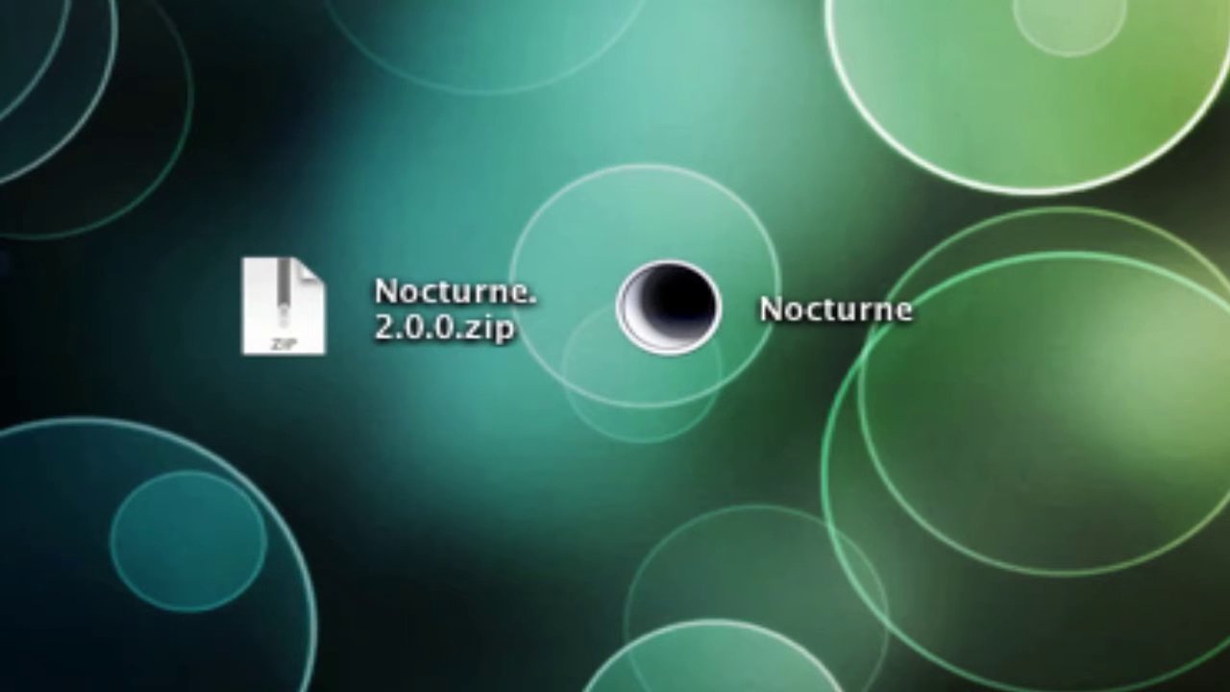
Select Nocturne.2.0.0.zip on the desktop, then launch the unzipped Nocturne app
left_click(298, 327)
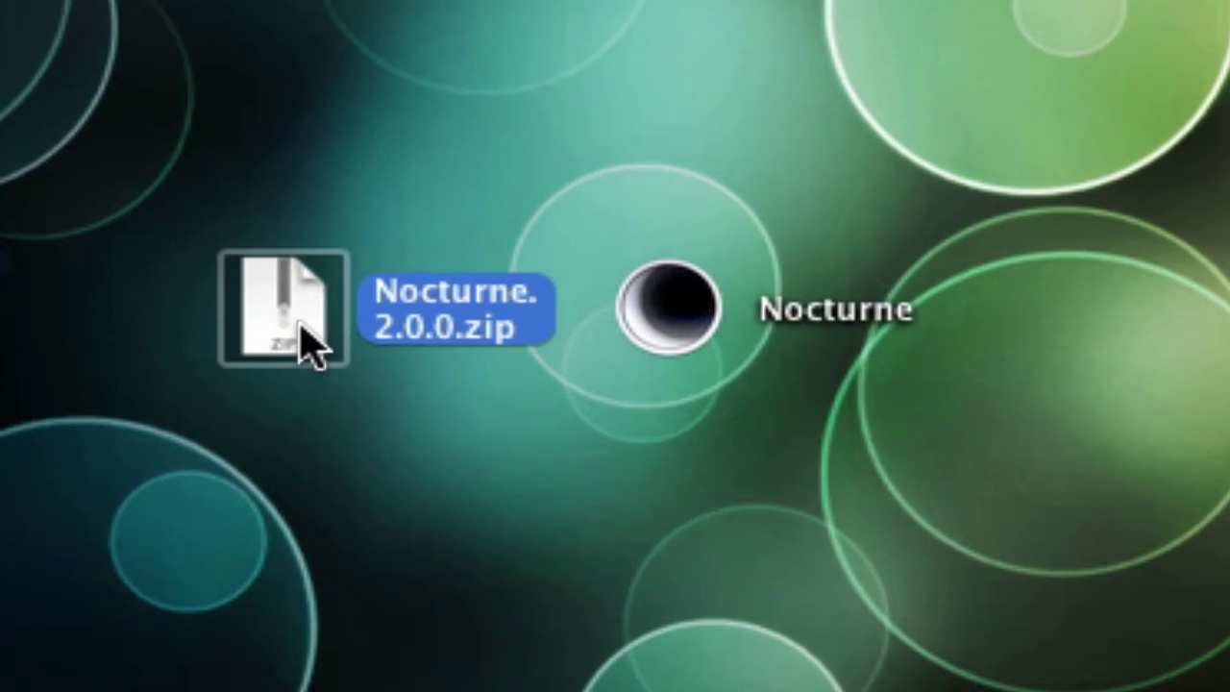
left_click(293, 468)
left_click(658, 342)
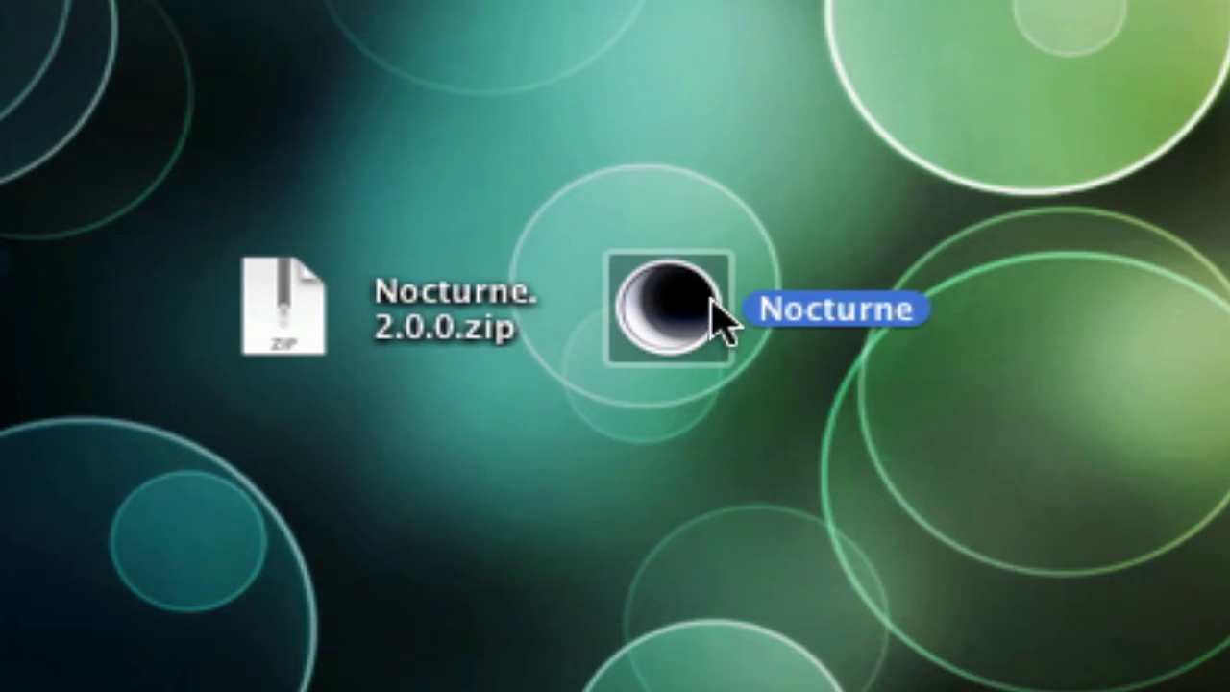
left_click(688, 388)
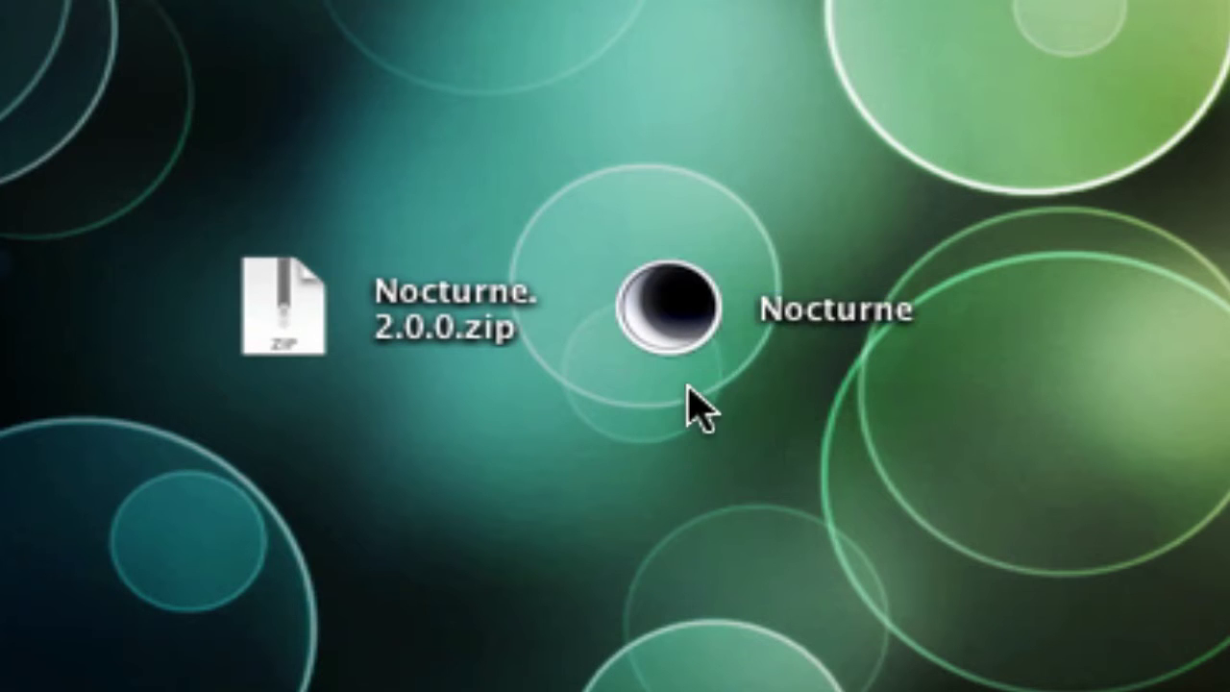
left_click(679, 321)
left_click(728, 411)
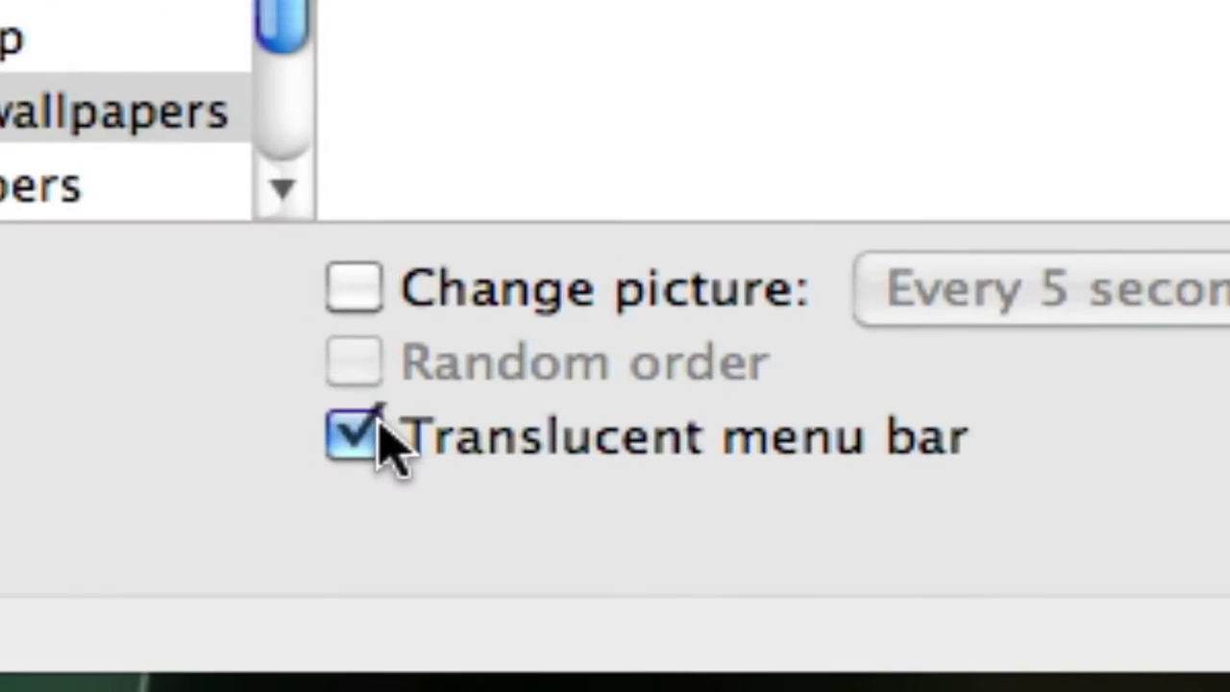
Uncheck 'Translucent menu bar' in Desktop & Screen Saver preferences
left_click(379, 434)
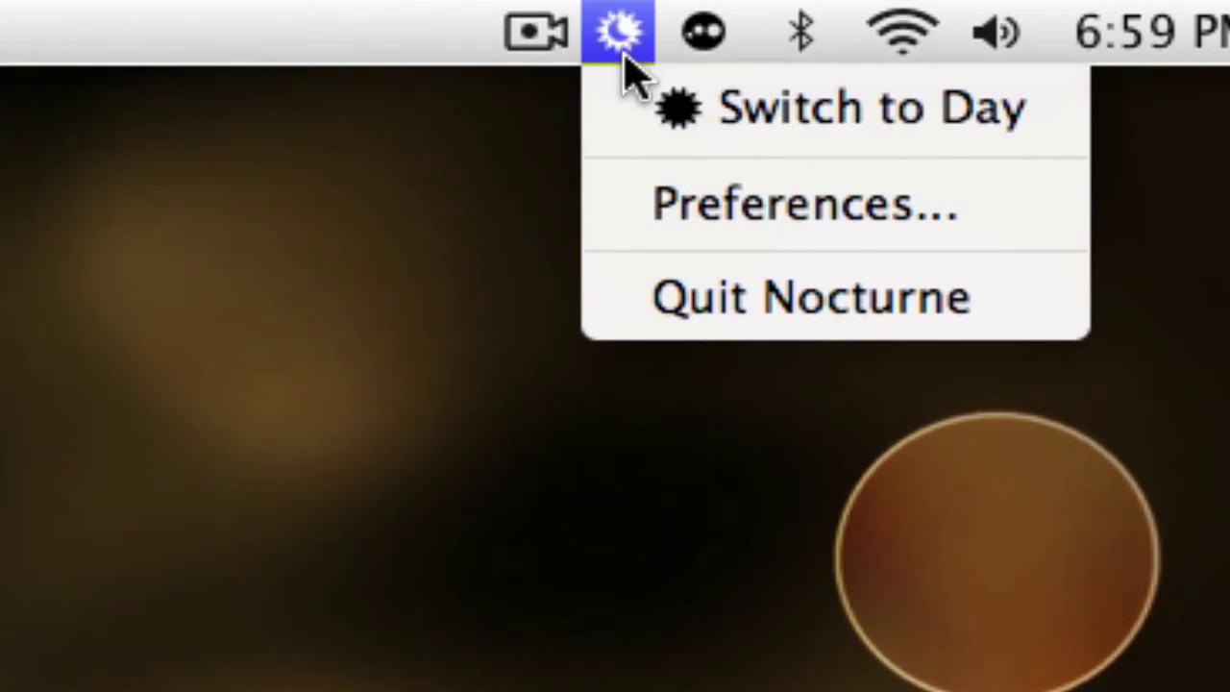
Choose Preferences… from Nocturne's menu bar icon to show its version 2.0.0 settings
left_click(662, 203)
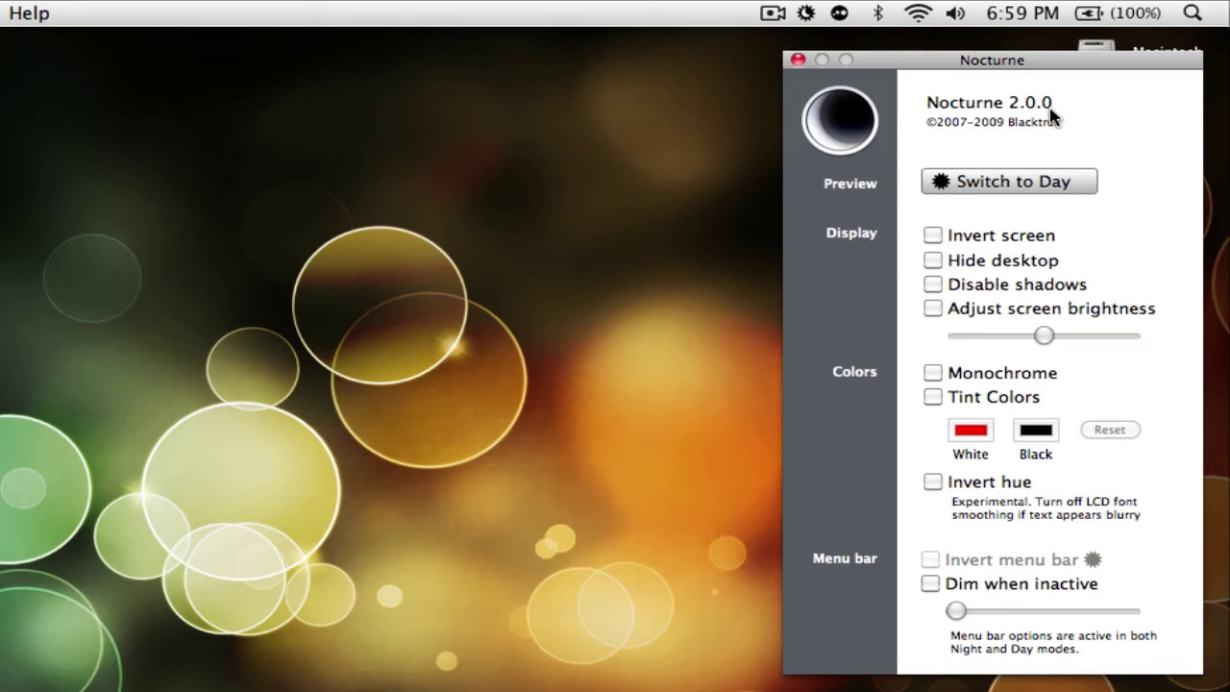
Switch Nocturne to Day, enable Invert menu bar, and test the Apple, Finder and Window menus
left_click(1006, 181)
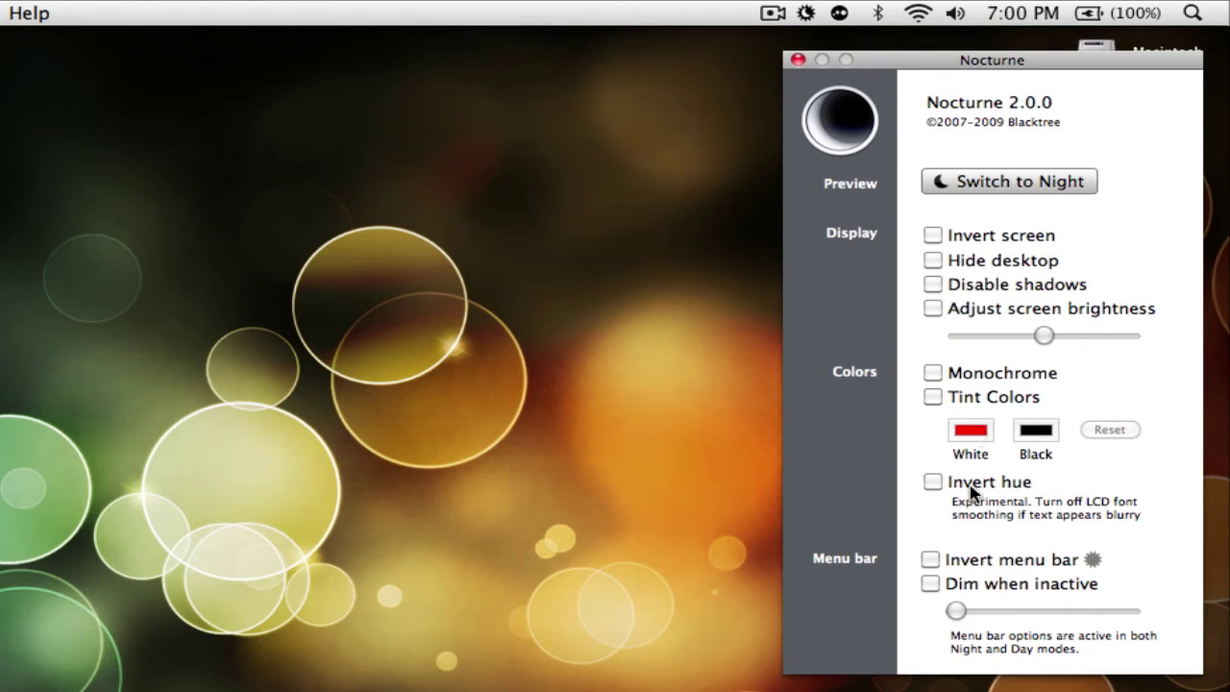
left_click(955, 560)
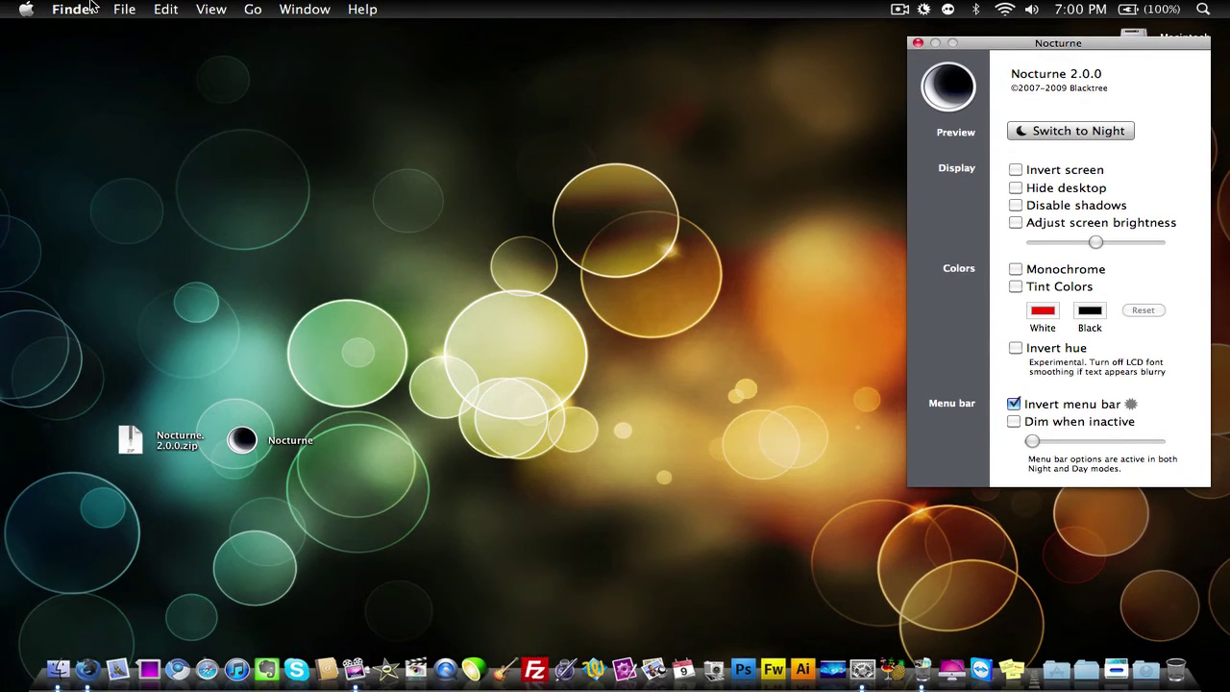
left_click(25, 8)
left_click(25, 9)
left_click(73, 9)
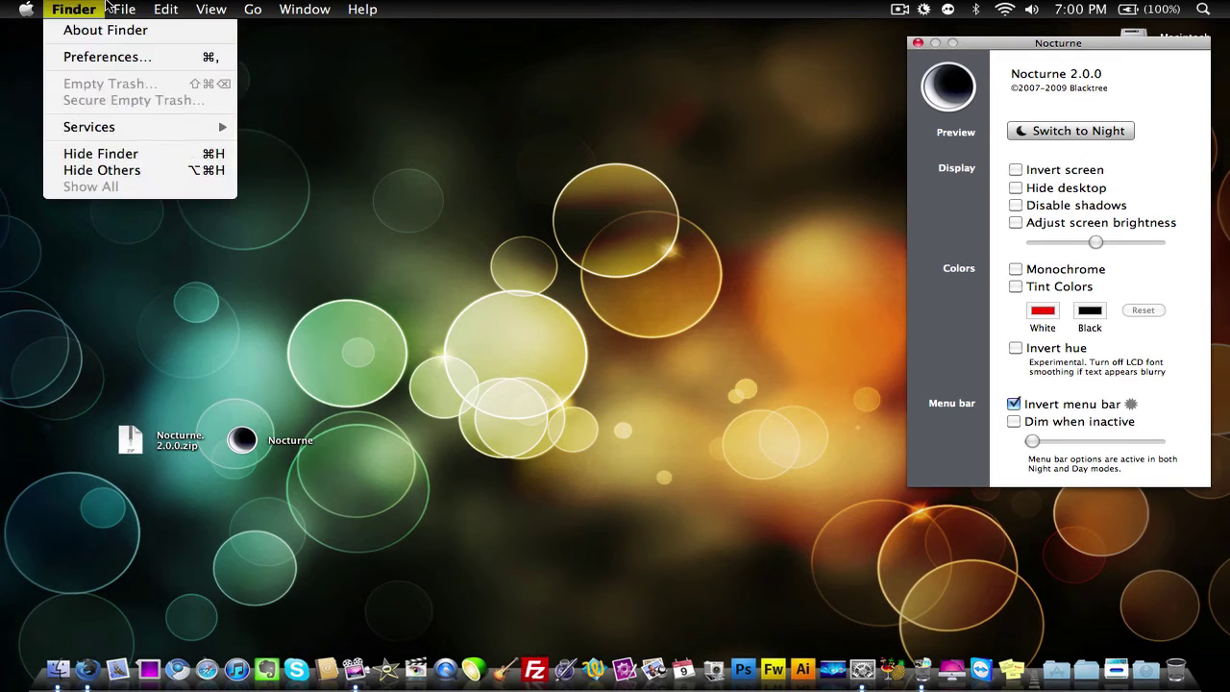
left_click(340, 6)
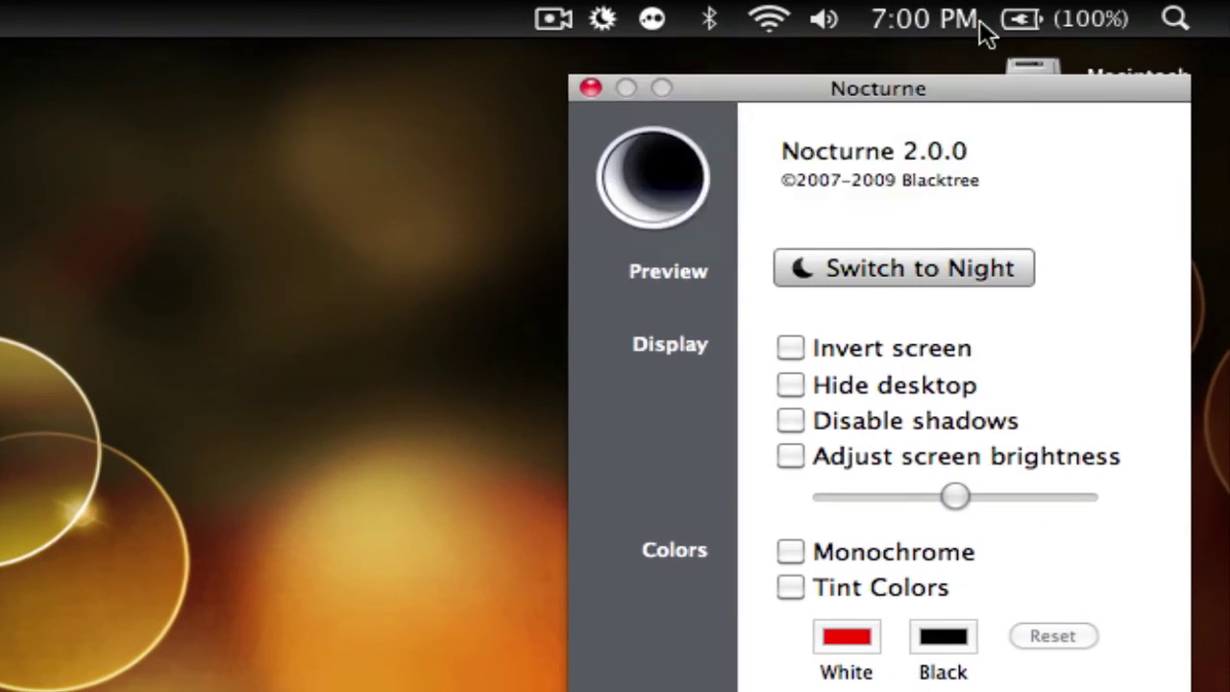
Check the clock, volume and battery menus on the black bar, then bring Firefox forward
left_click(1018, 13)
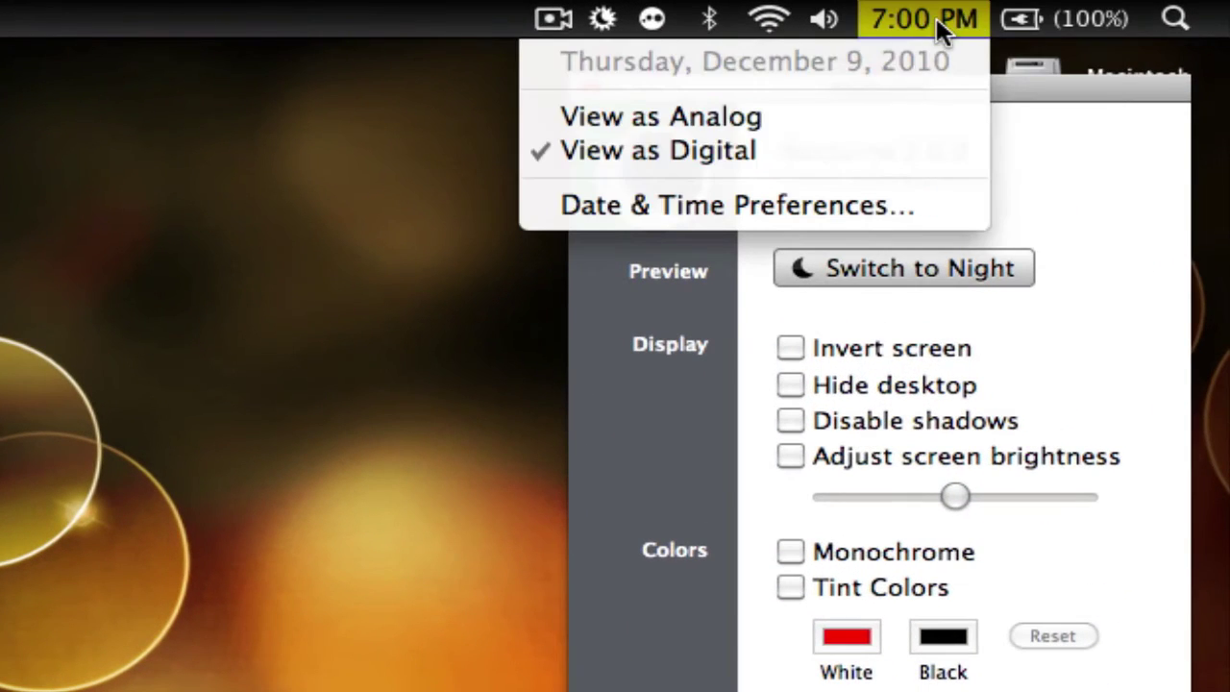
left_click(1021, 20)
left_click(824, 20)
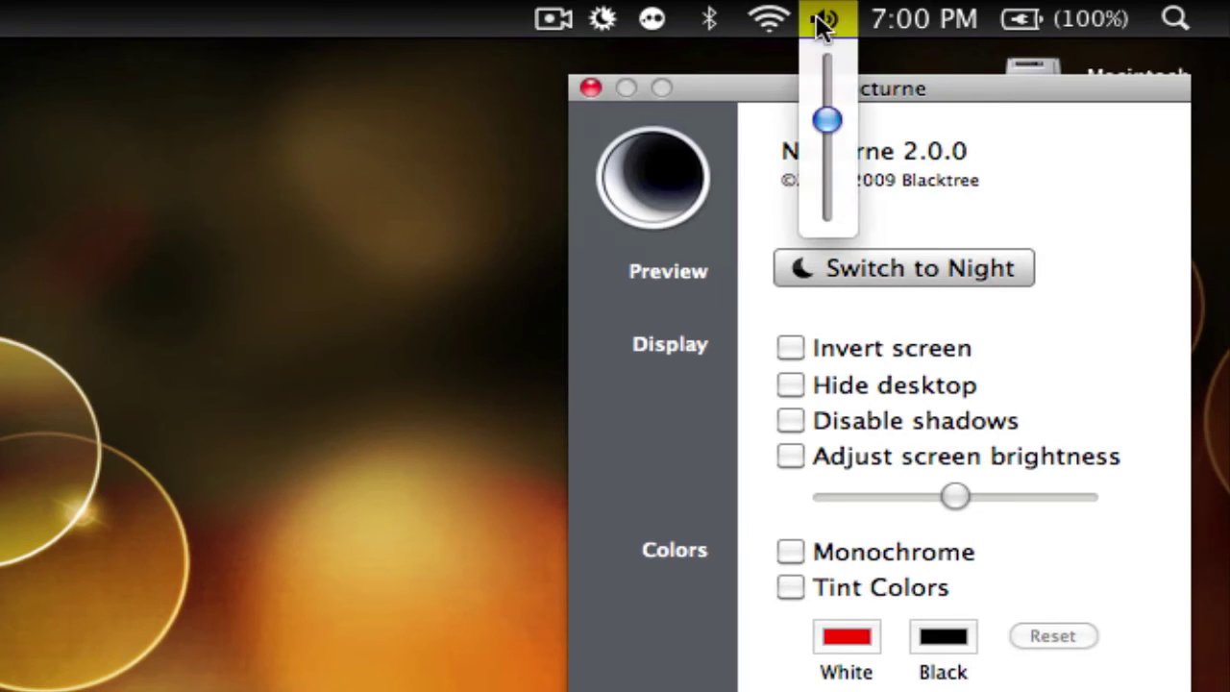
left_click(1019, 16)
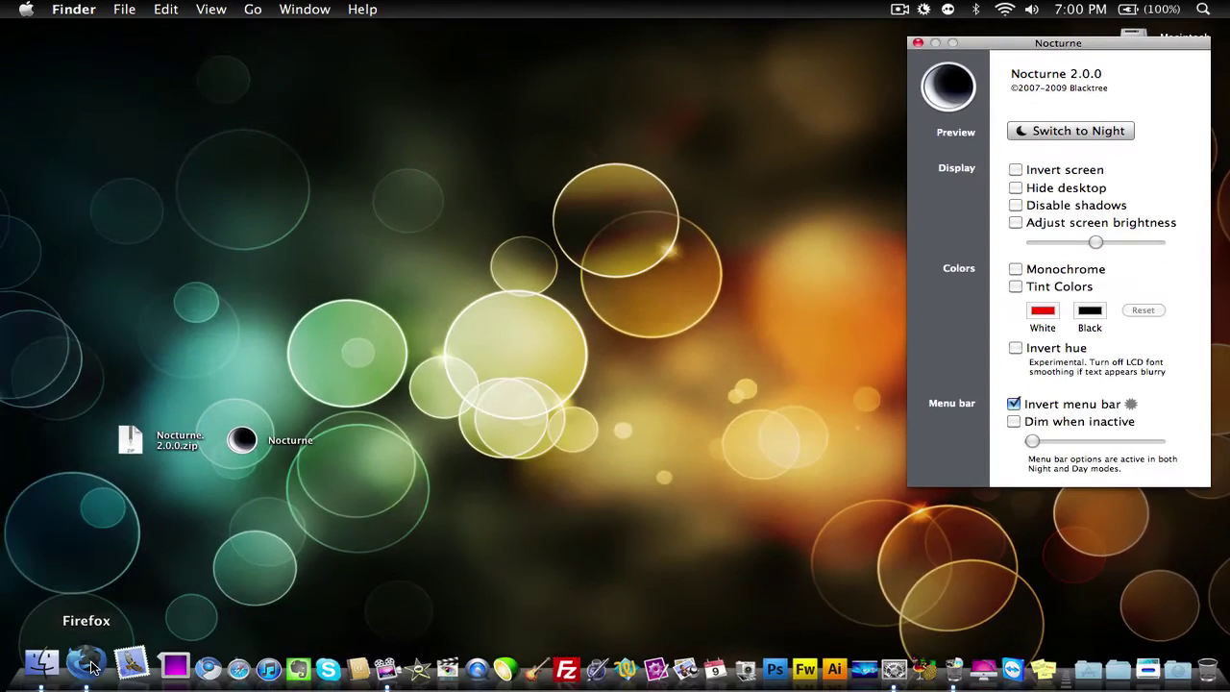
left_click(87, 664)
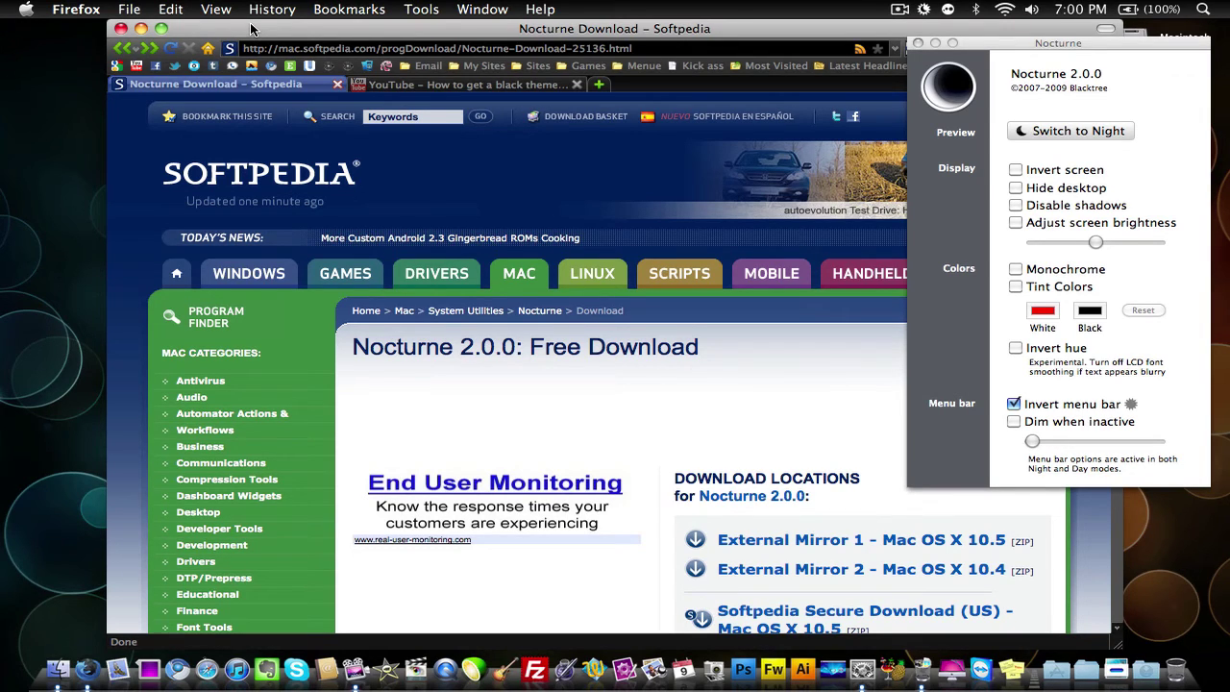
Minimize Firefox and toggle Invert screen, Disable shadows, Night/Day and Hide desktop, ending with all off
left_click(141, 30)
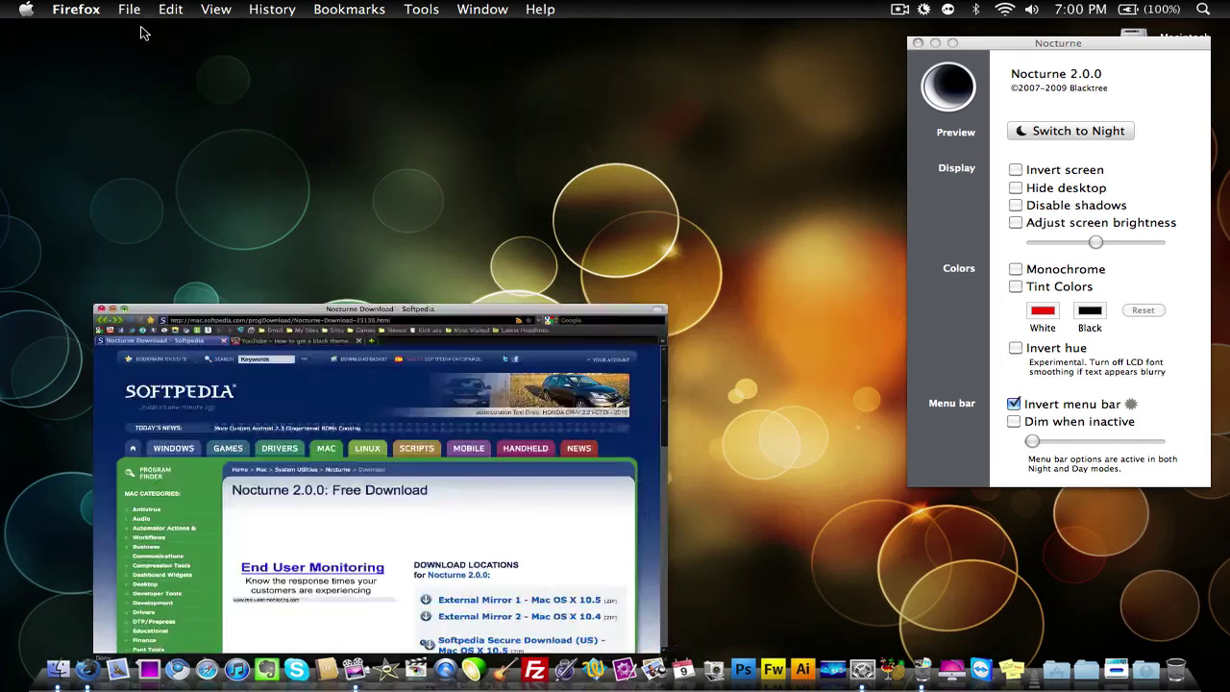
left_click(1061, 170)
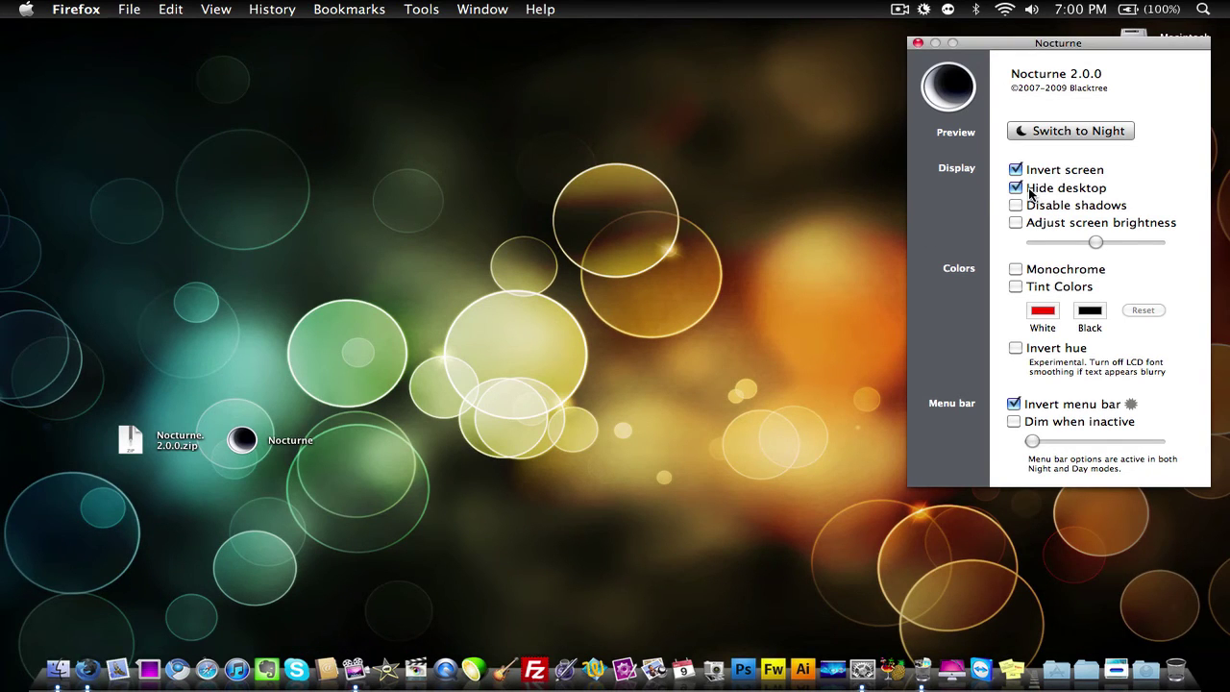
left_click(1031, 207)
left_click(1038, 135)
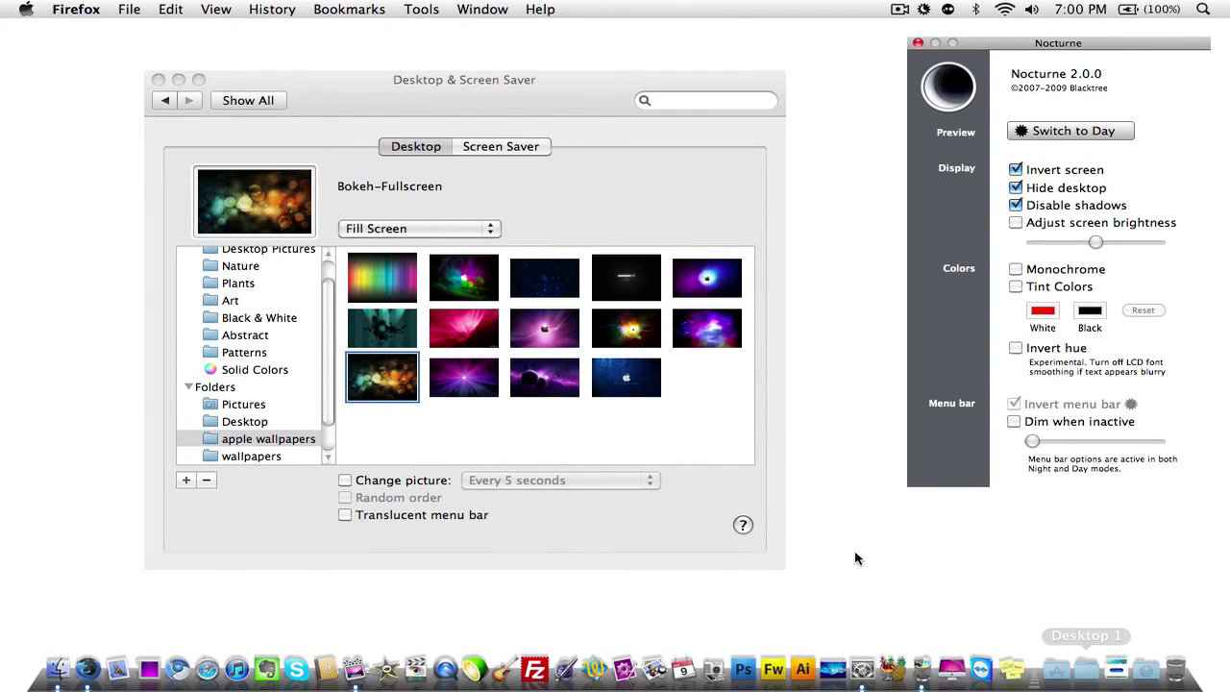
left_click(1074, 135)
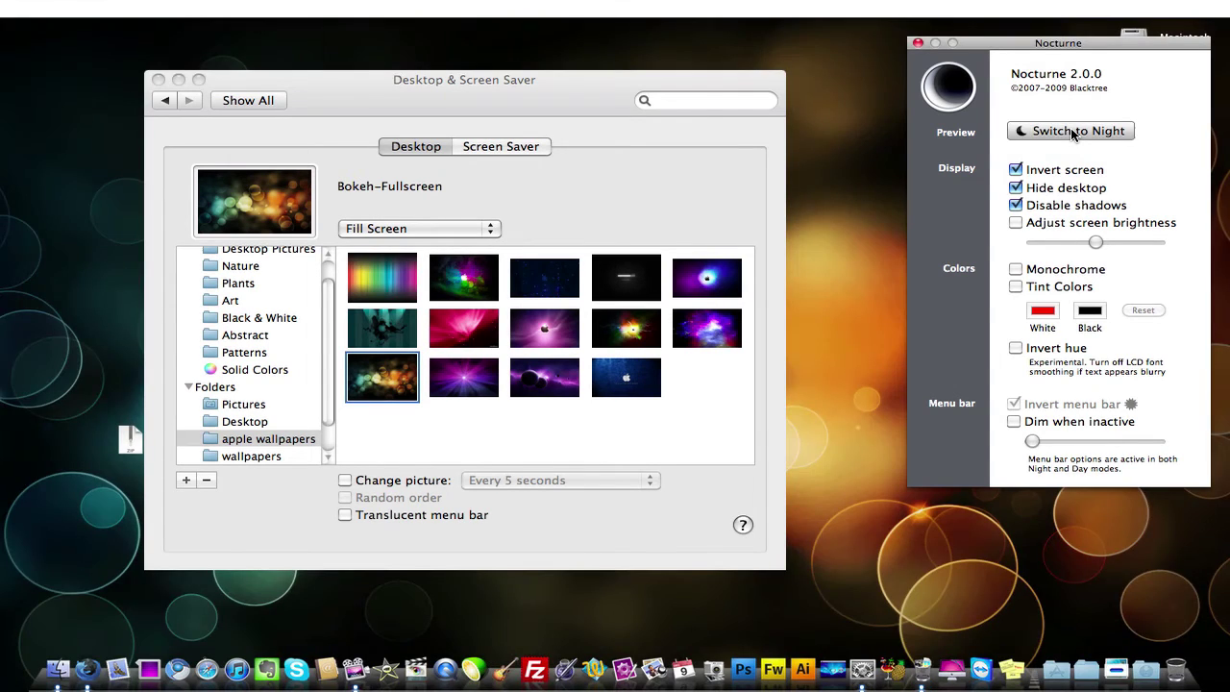
left_click(1016, 189)
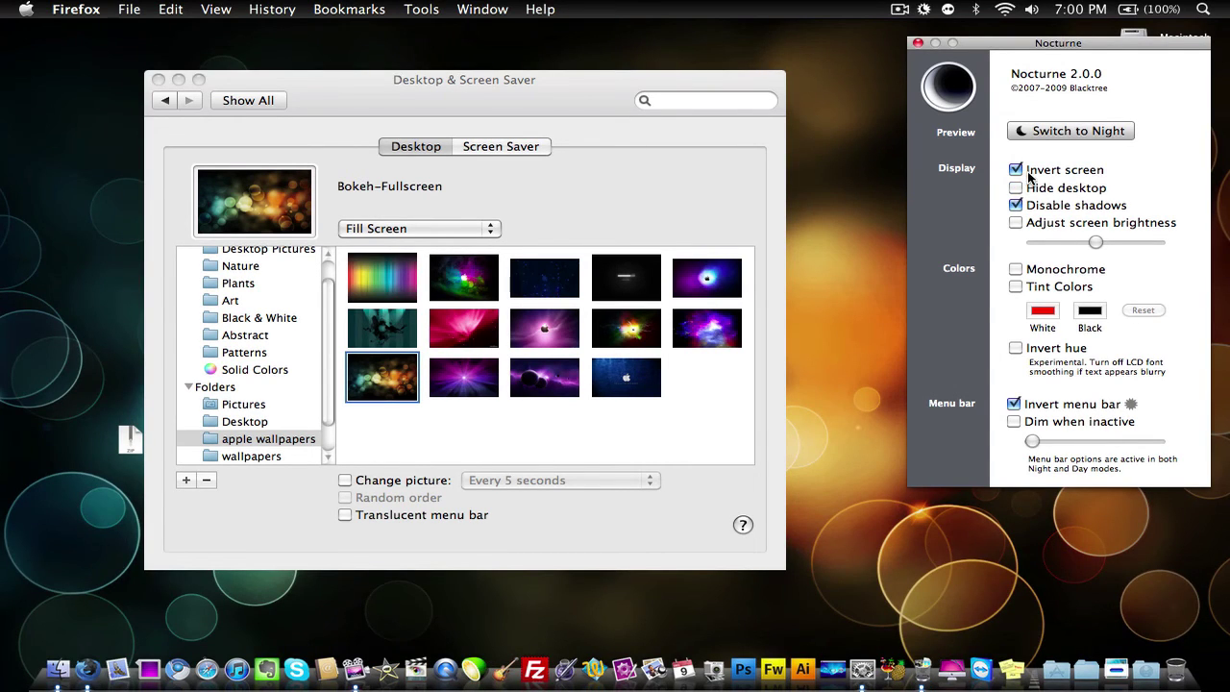
left_click(1018, 170)
left_click(1024, 206)
Uncheck Invert menu bar, close Nocturne's preferences, and quit Nocturne from its status menu
left_click(1042, 407)
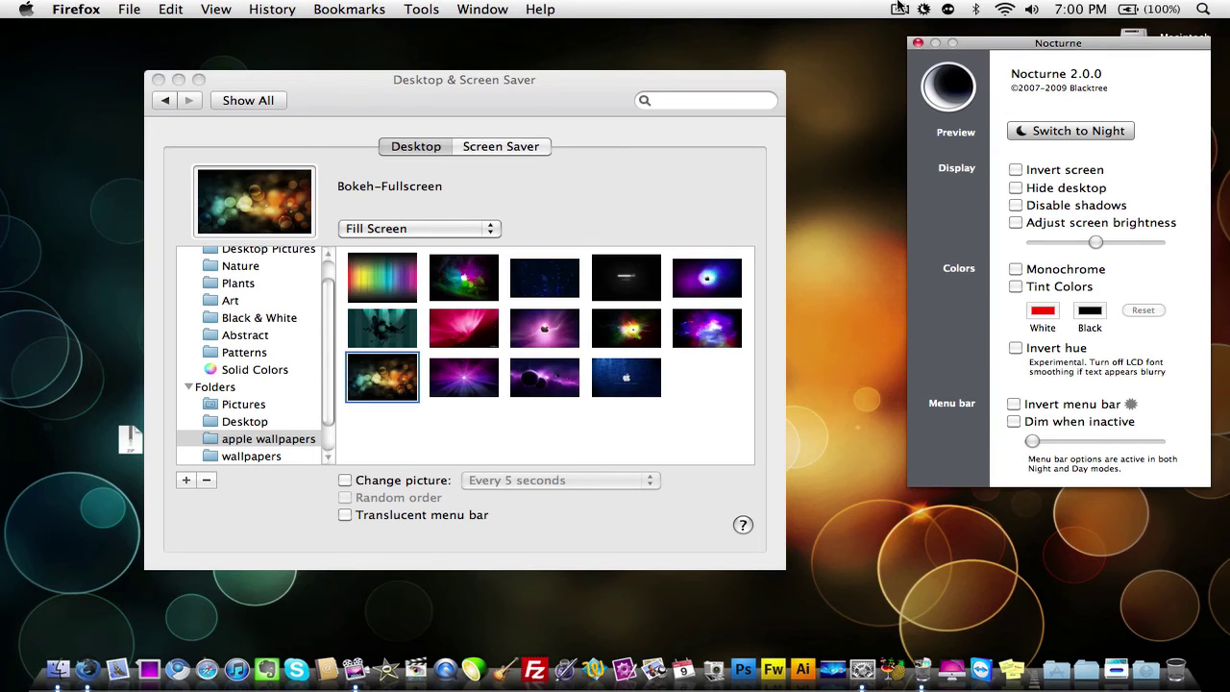
left_click(917, 43)
left_click(931, 9)
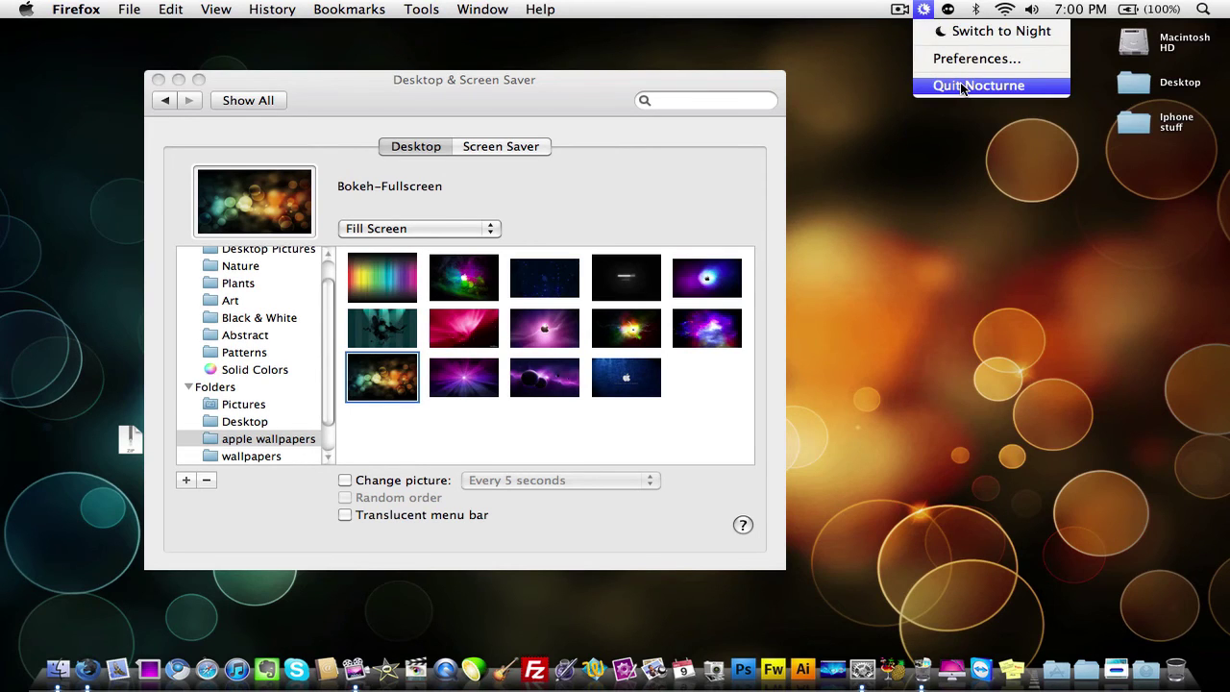
left_click(961, 85)
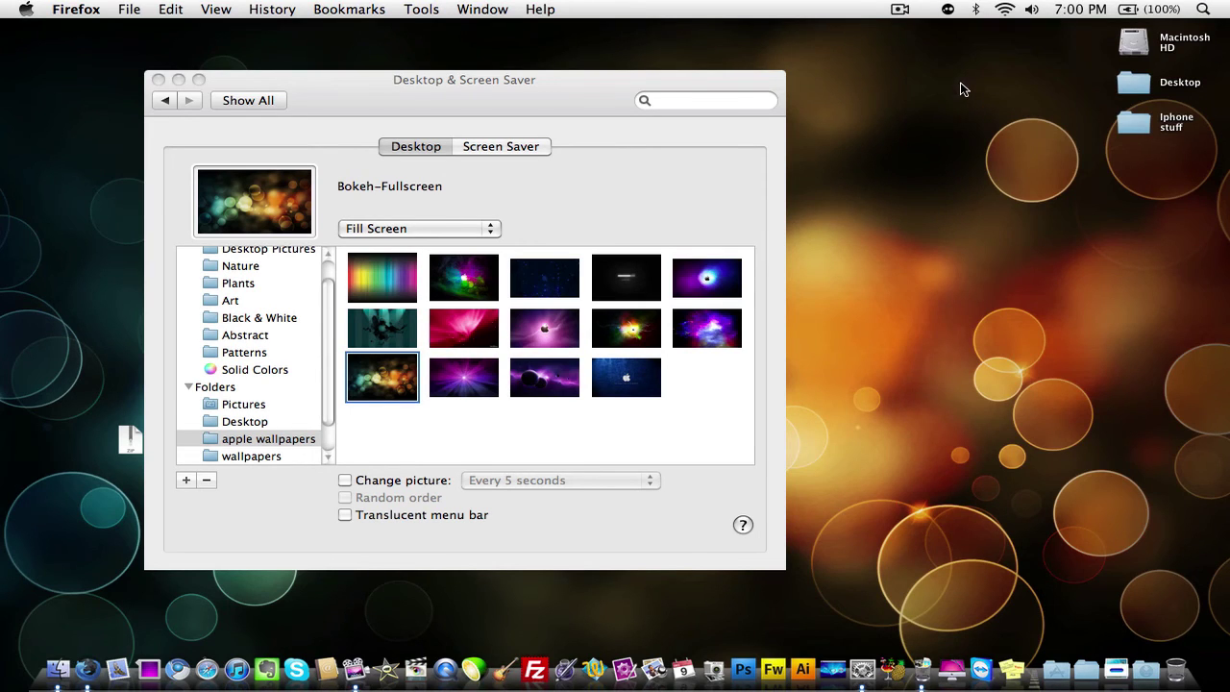
Close the Desktop & Screen Saver preferences and briefly open then close a home folder window
left_click(177, 81)
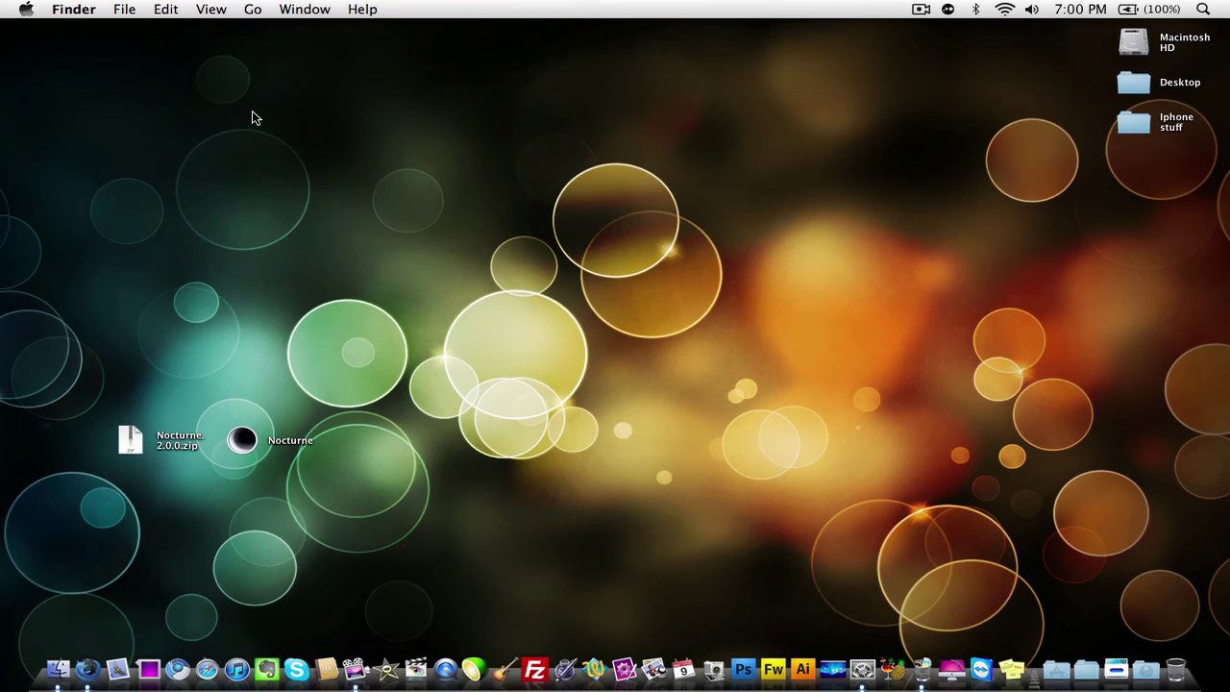
left_click(57, 668)
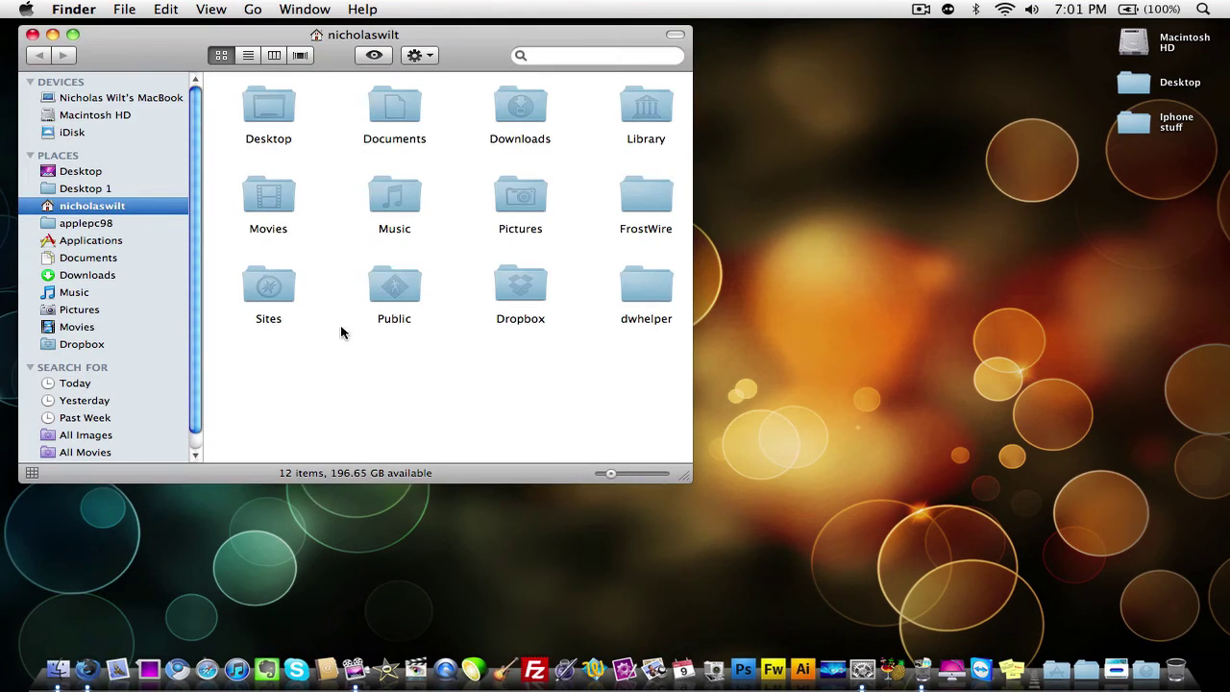
left_click(31, 34)
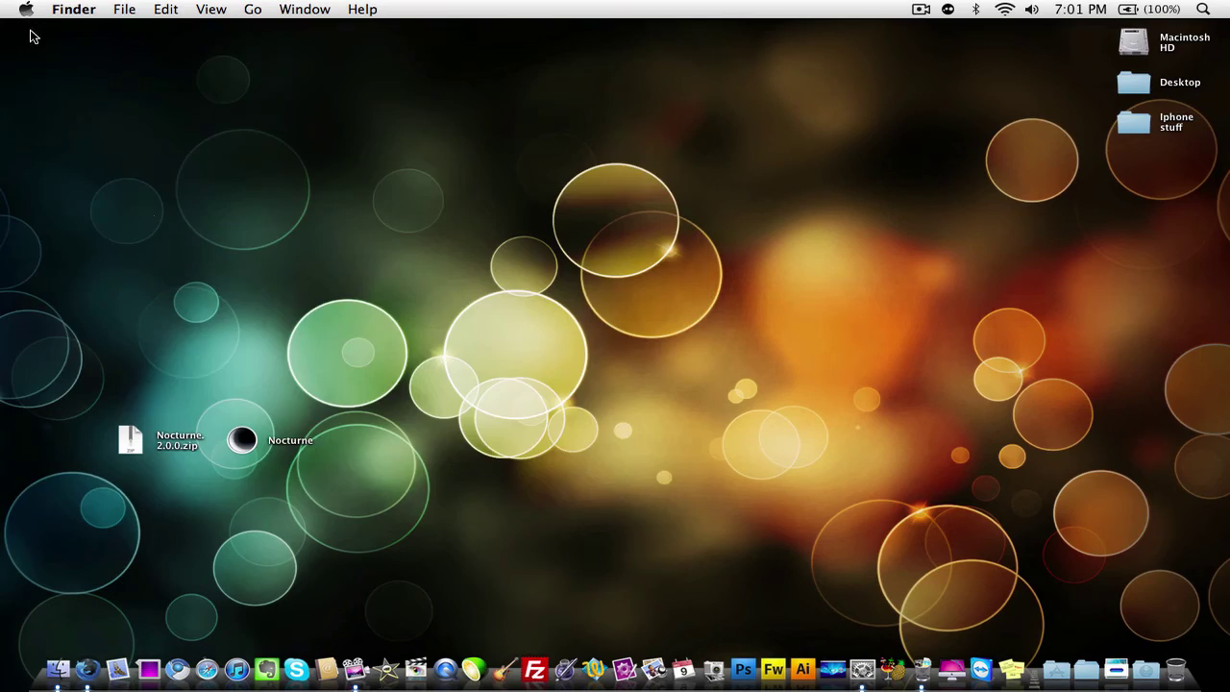
In Firefox, show the YouTube black-theme Snow Leopard video tab and scroll through its comments
left_click(86, 667)
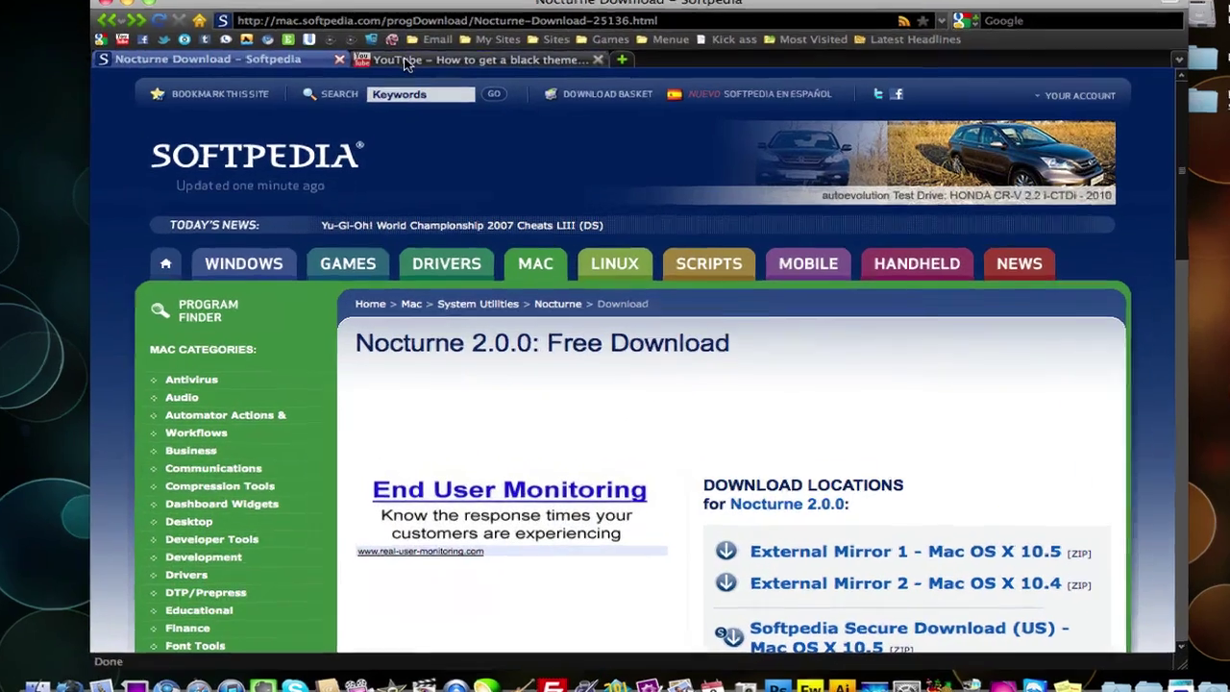
left_click(386, 83)
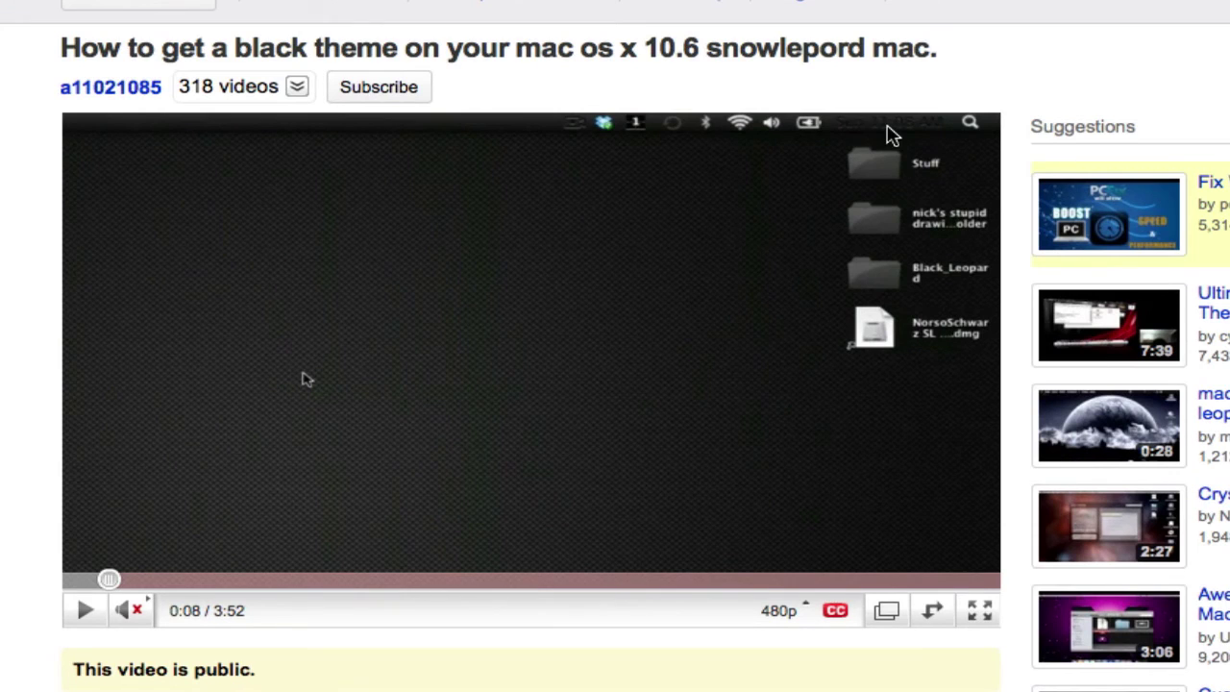
scroll(889, 135, "down", 5)
scroll(889, 134, "up", 5)
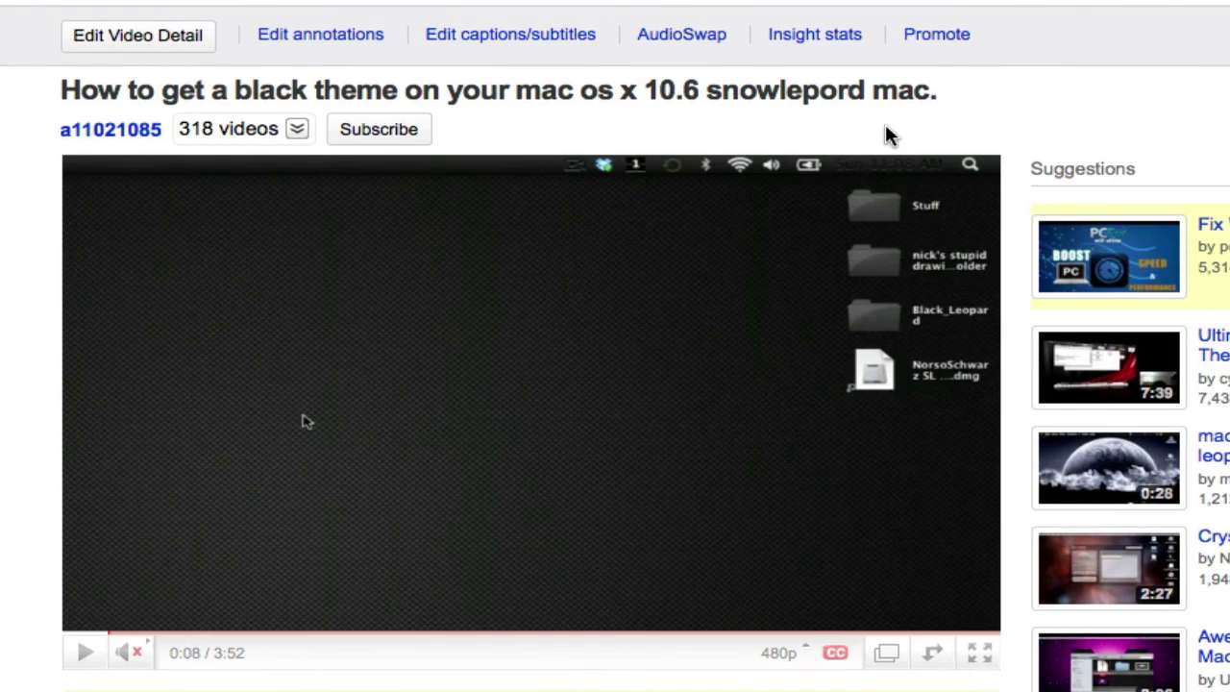
scroll(889, 134, "down", 2)
scroll(889, 134, "up", 2)
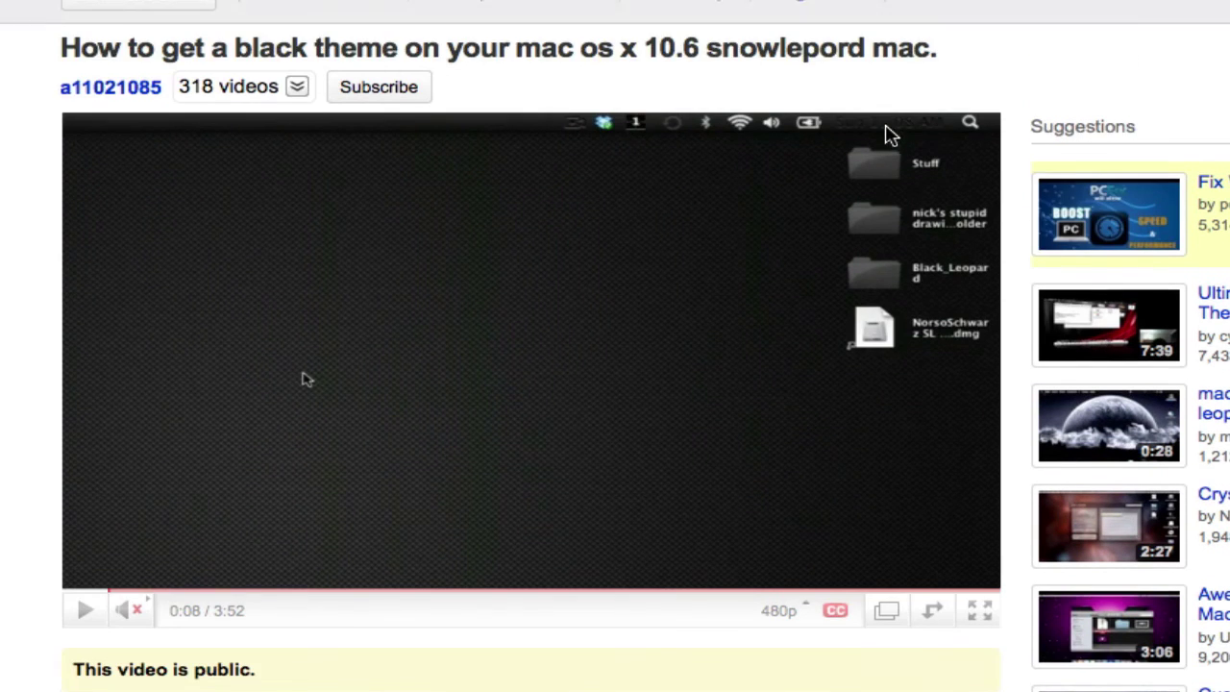
scroll(889, 135, "down", 10)
scroll(885, 124, "down", 12)
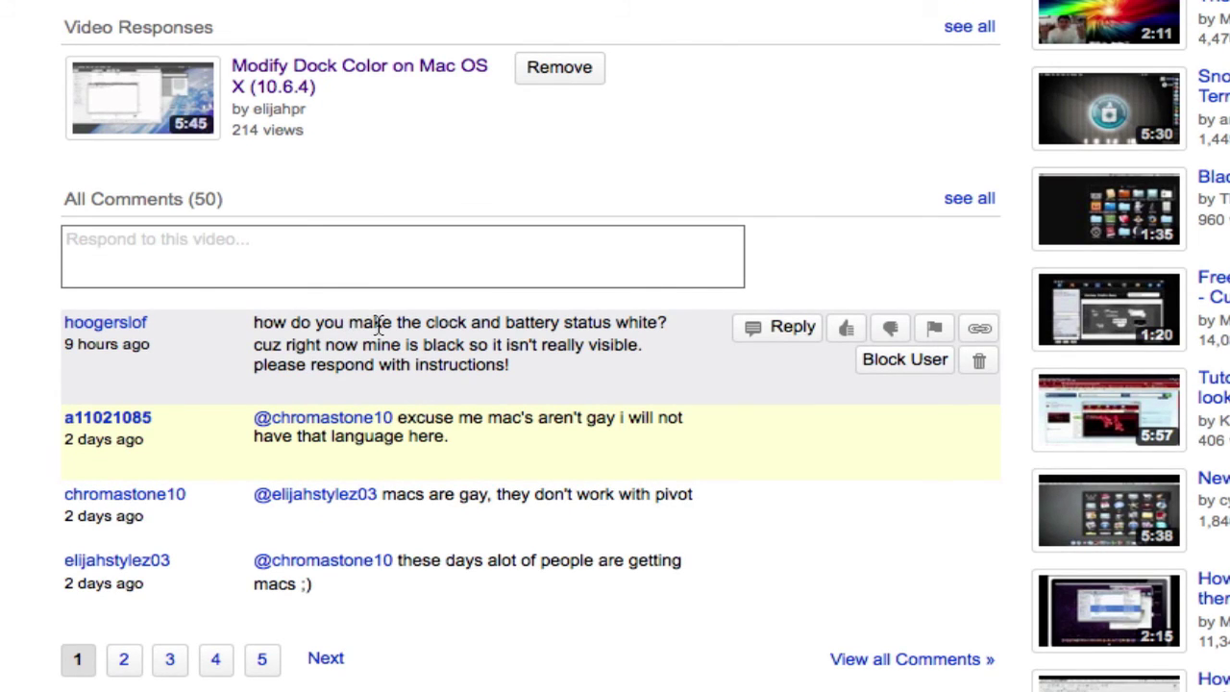
scroll(378, 324, "up", 20)
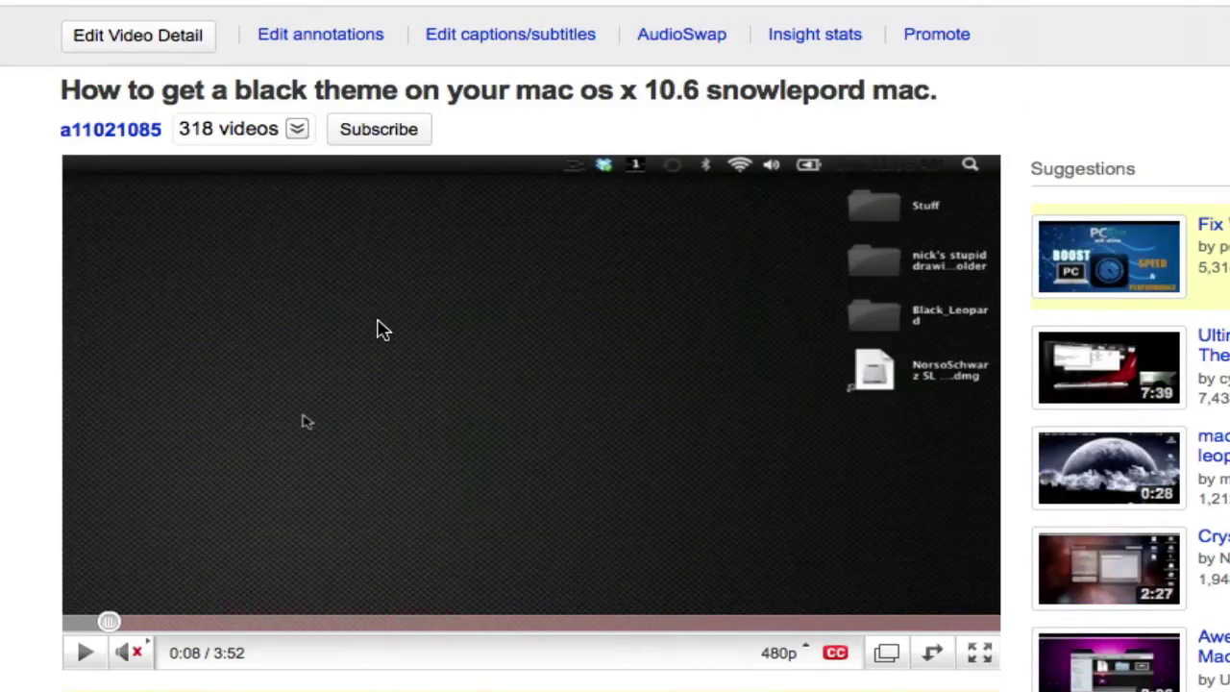
scroll(381, 330, "down", 15)
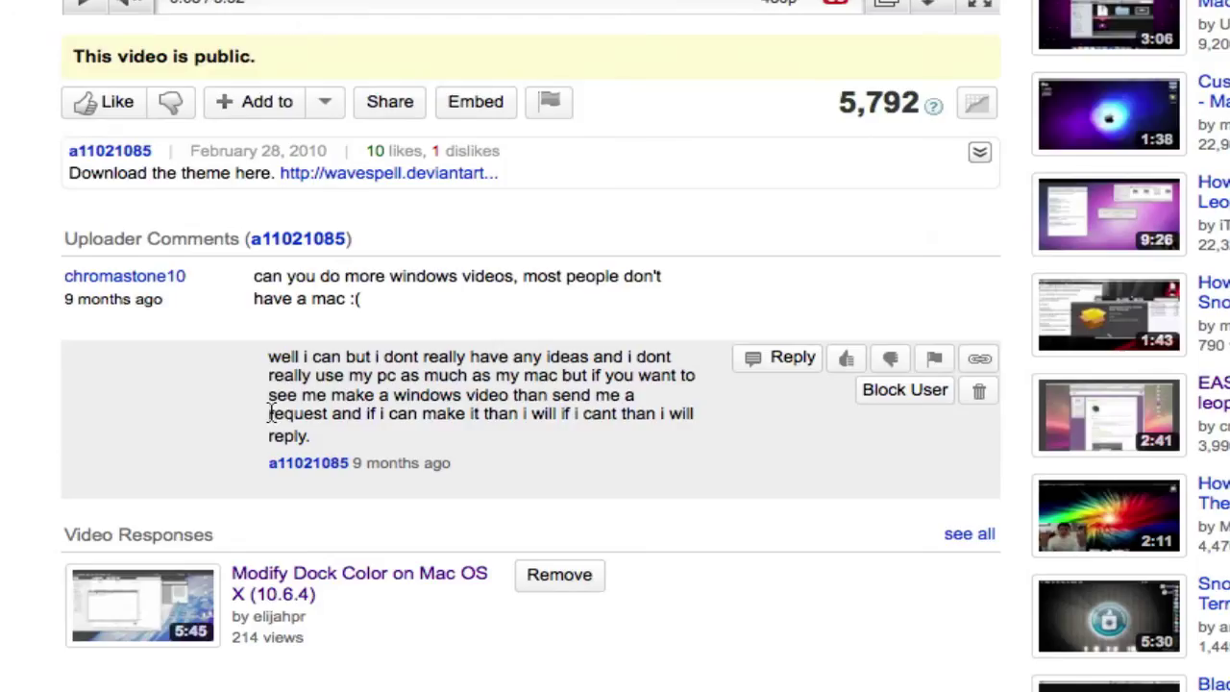
scroll(275, 417, "up", 14)
scroll(525, 131, "up", 1)
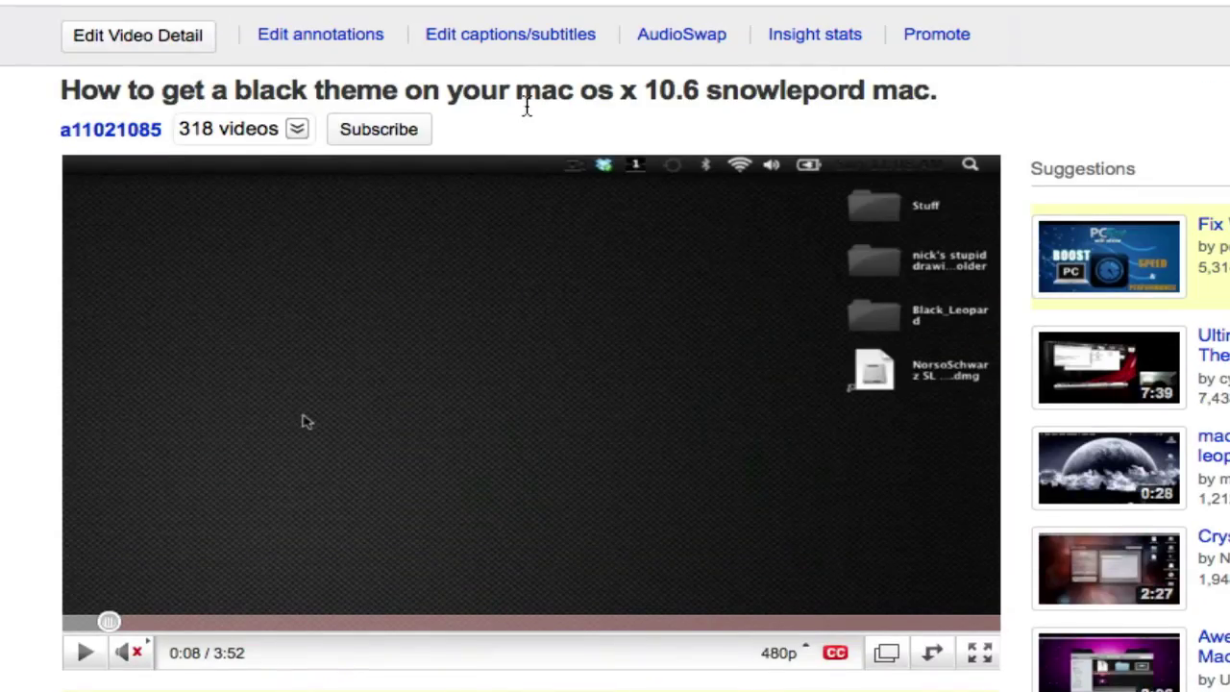